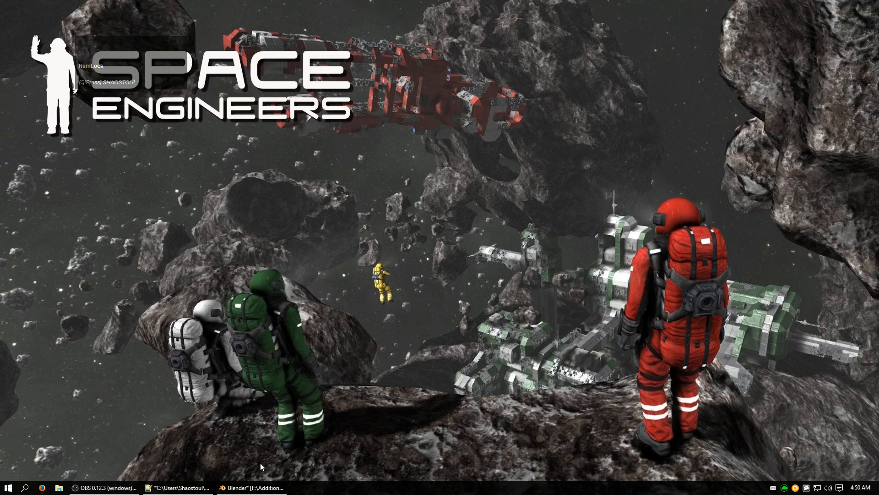
Step: Switch to Blender, select the coloured gyroscope model and display it in solid shading for a closer look
{"action": "left_click", "coordinate": [252, 488]}
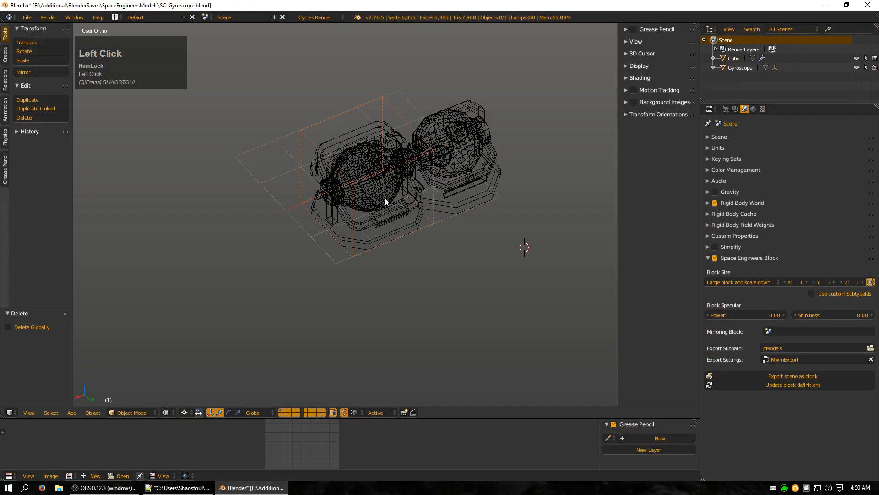
{"action": "middle_click_drag", "start_coordinate": [384, 198], "coordinate": [374, 170]}
{"action": "key", "text": "Tab"}
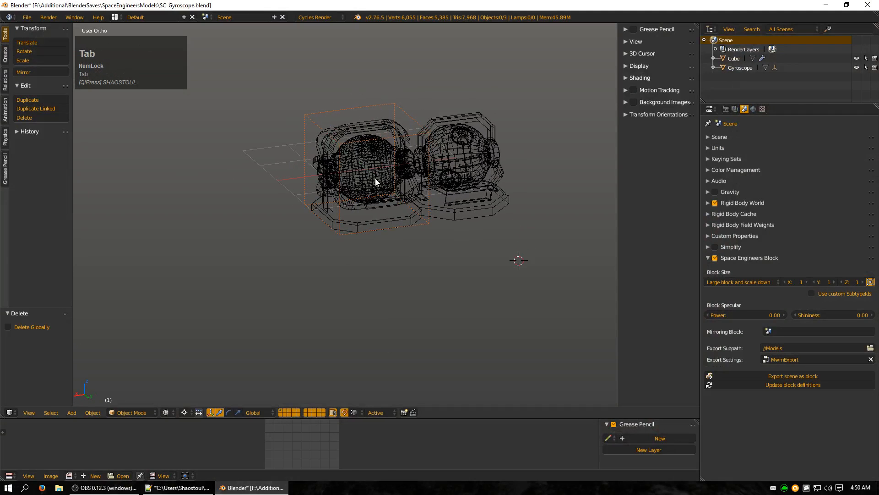
{"action": "right_click", "coordinate": [375, 179]}
{"action": "key", "text": "Tab"}
{"action": "middle_click_drag", "start_coordinate": [339, 238], "coordinate": [285, 238]}
{"action": "key", "text": "z"}
{"action": "key", "text": "Tab"}
{"action": "scroll", "coordinate": [317, 169], "scroll_direction": "up", "scroll_amount": 5}
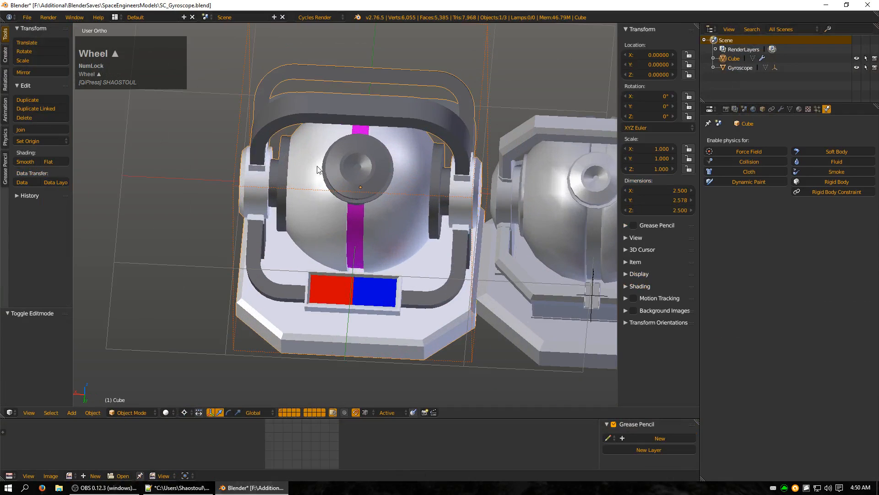
{"action": "middle_click_drag", "start_coordinate": [281, 349], "coordinate": [301, 325]}
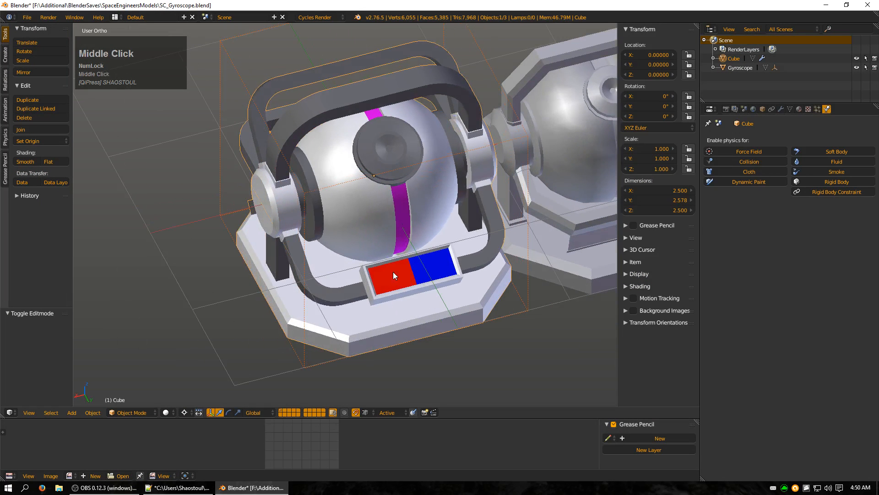
{"action": "scroll", "coordinate": [386, 283], "scroll_direction": "down", "scroll_amount": 2}
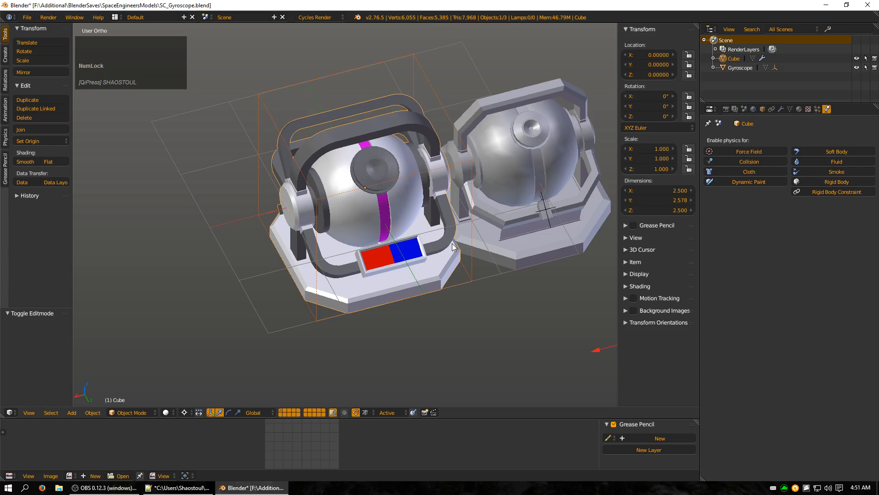
Step: Select all geometry of the gyroscope's octagonal base plate in Edit Mode by growing a selection from its upper edges
{"action": "right_click", "coordinate": [374, 300]}
{"action": "key", "text": "Tab"}
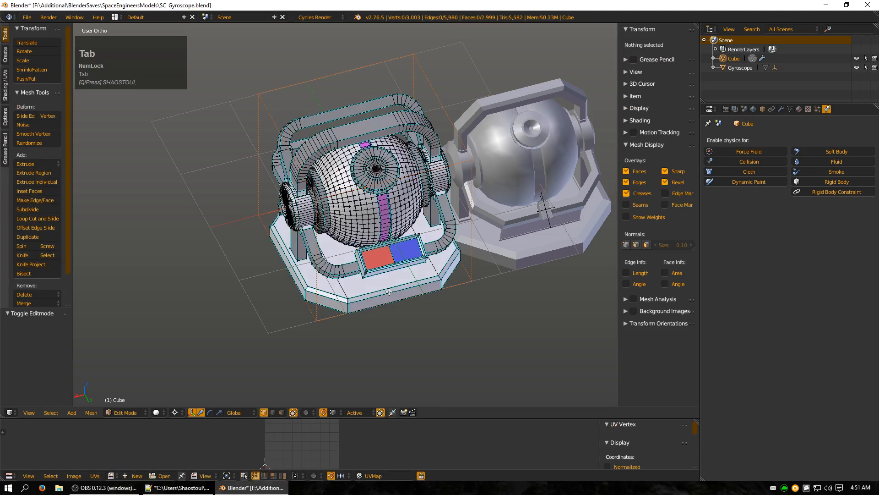
{"action": "right_click", "coordinate": [377, 289], "text": "alt"}
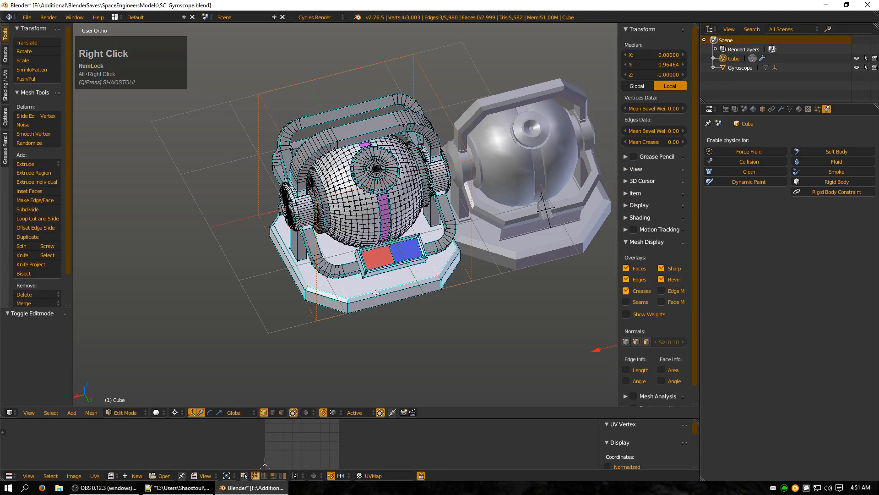
{"action": "key", "text": "ctrl+KP_Add"}
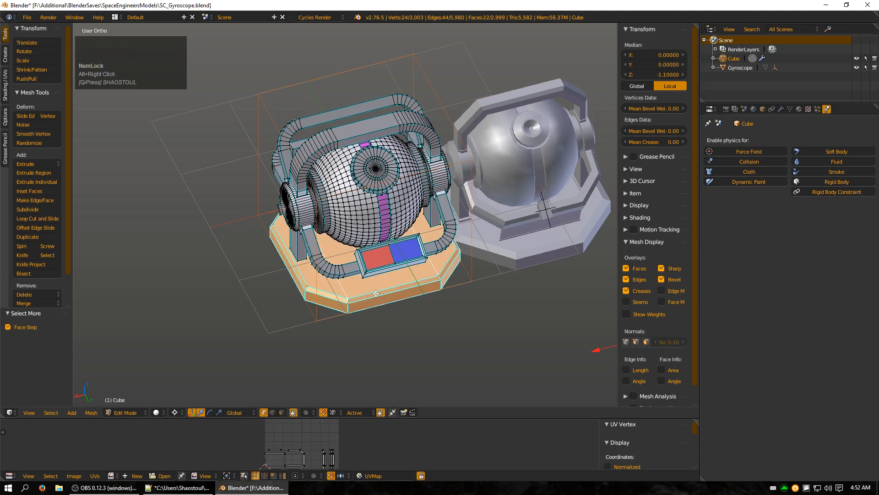
{"action": "right_click", "coordinate": [372, 294], "text": "alt"}
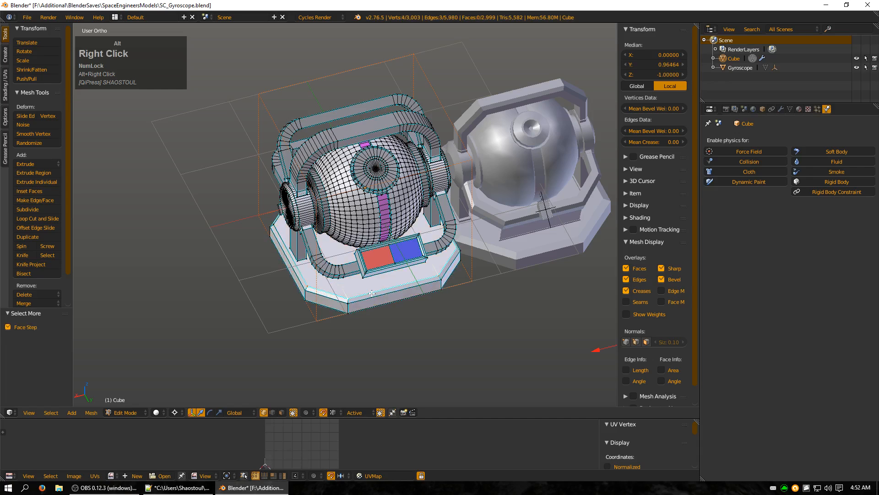
{"action": "key", "text": "ctrl"}
{"action": "key", "text": "ctrl+KP_Add"}
{"action": "key", "text": "ctrl+KP_Add"}
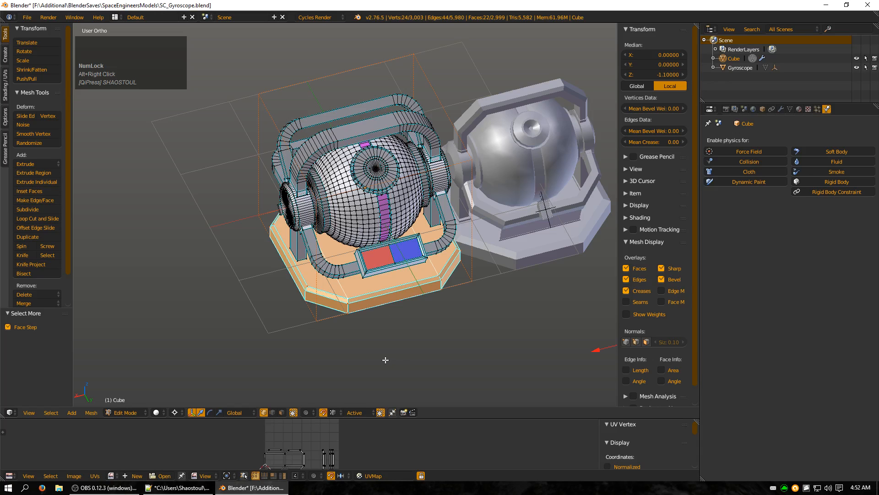
Step: Duplicate the selected base plate in place, separate the copy into its own object, and select that object in Object Mode
{"action": "key", "text": "shift+d"}
{"action": "right_click", "coordinate": [457, 349]}
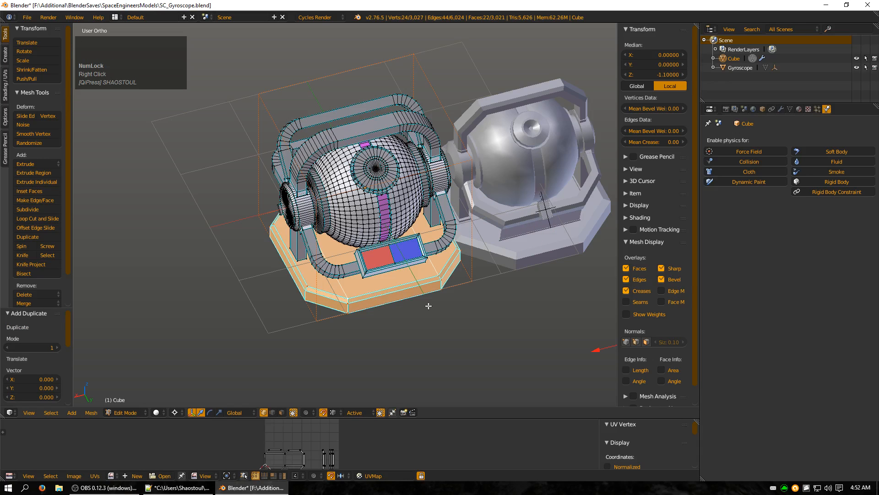
{"action": "key", "text": "p"}
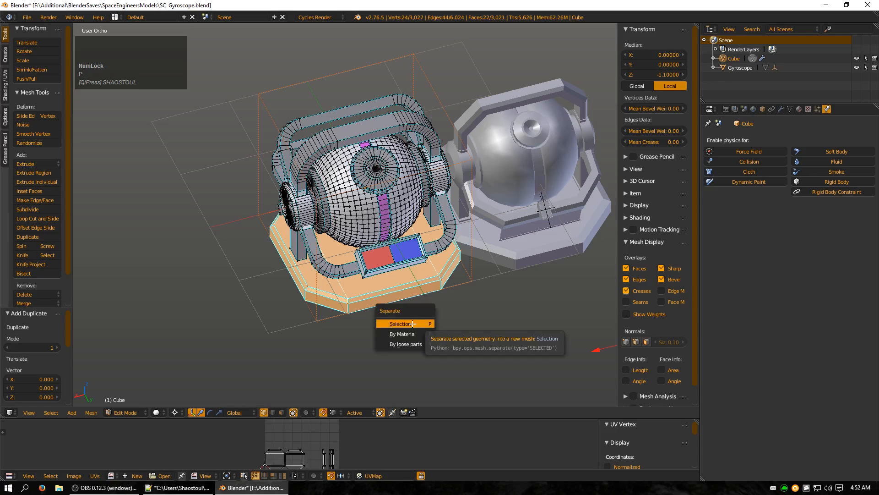
{"action": "left_click", "coordinate": [412, 324]}
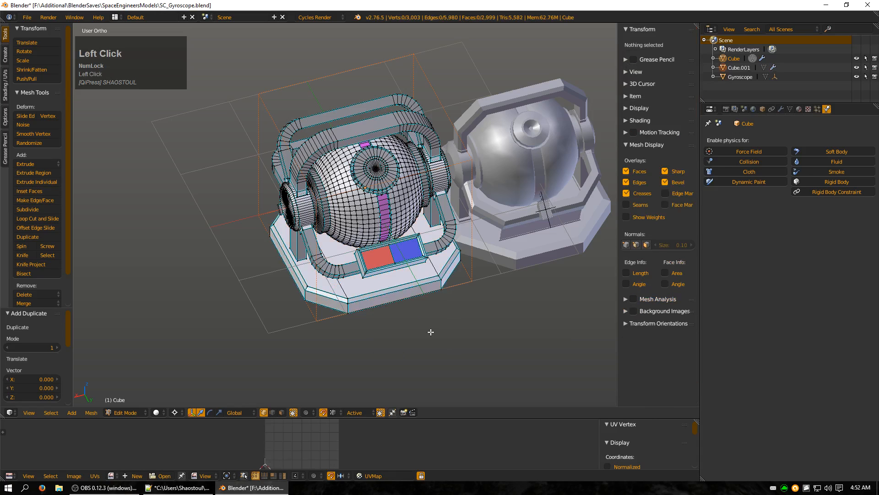
{"action": "key", "text": "Tab"}
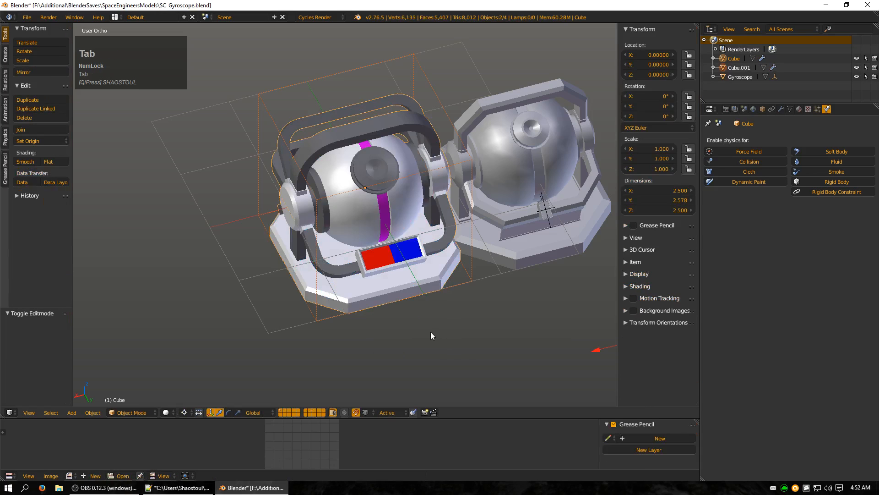
{"action": "left_click", "coordinate": [739, 69]}
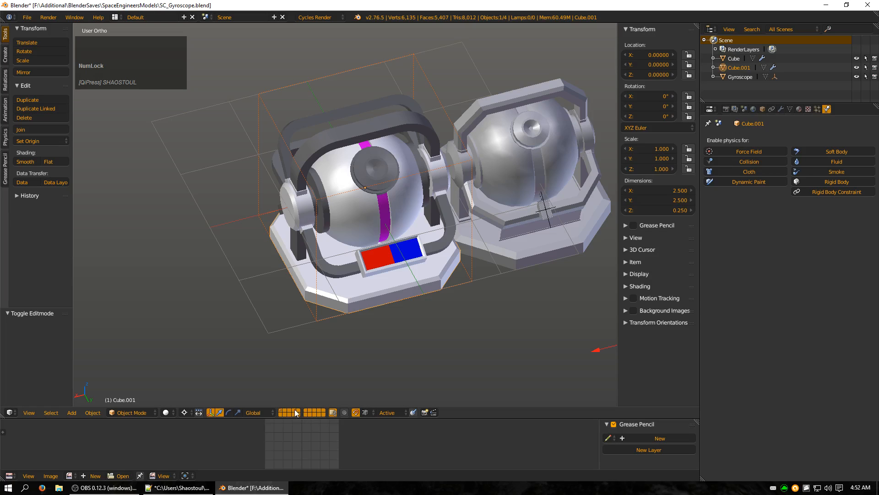
Step: Look through the first ten scene layers and return to showing only layer 1
{"action": "key", "text": "1"}
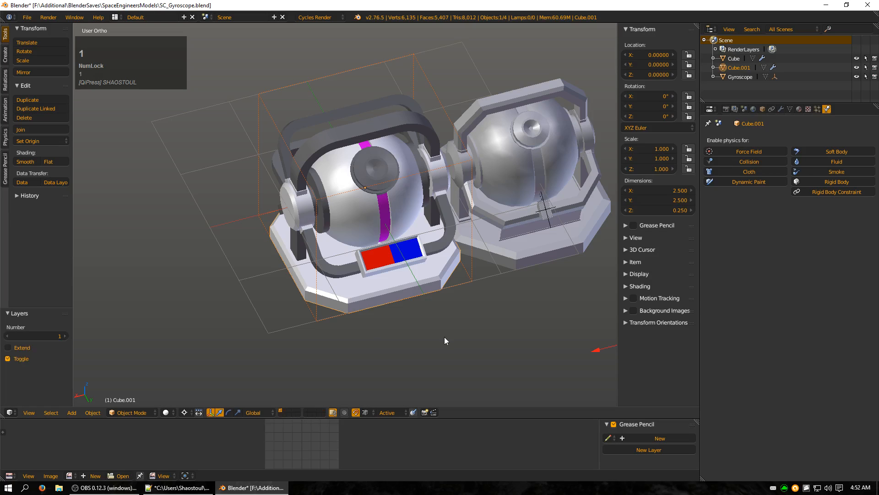
{"action": "key", "text": "shift+5"}
{"action": "key", "text": "0"}
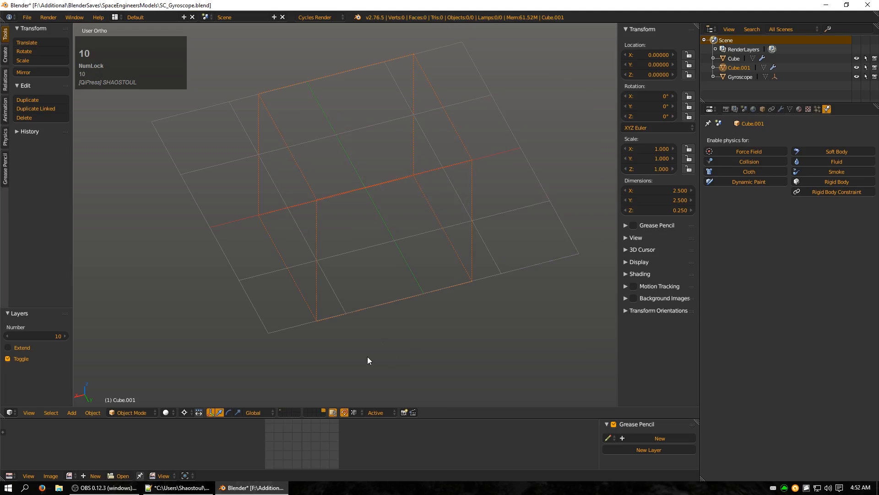
{"action": "key", "text": "2"}
{"action": "key", "text": "3"}
{"action": "key", "text": "4"}
{"action": "key", "text": "5"}
{"action": "key", "text": "7"}
{"action": "key", "text": "8"}
{"action": "key", "text": "1"}
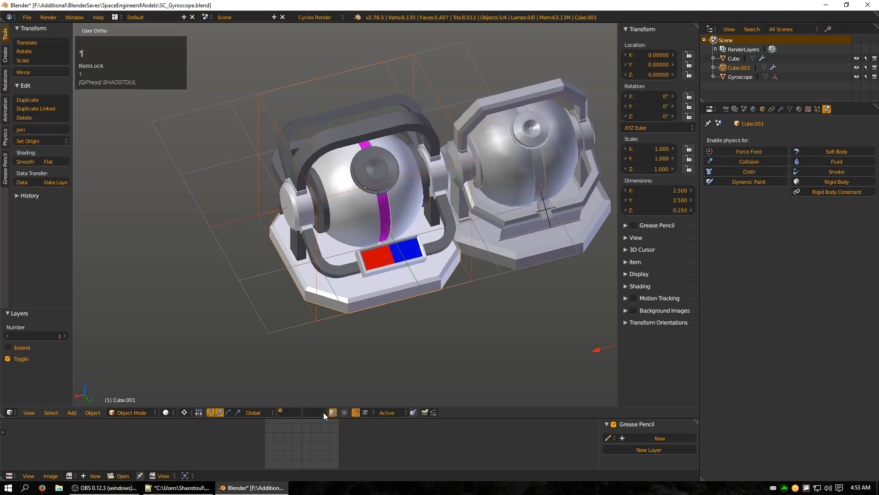
Step: Look through layers 11 and above, several layers combined, and all layers at once
{"action": "key", "text": "alt+1"}
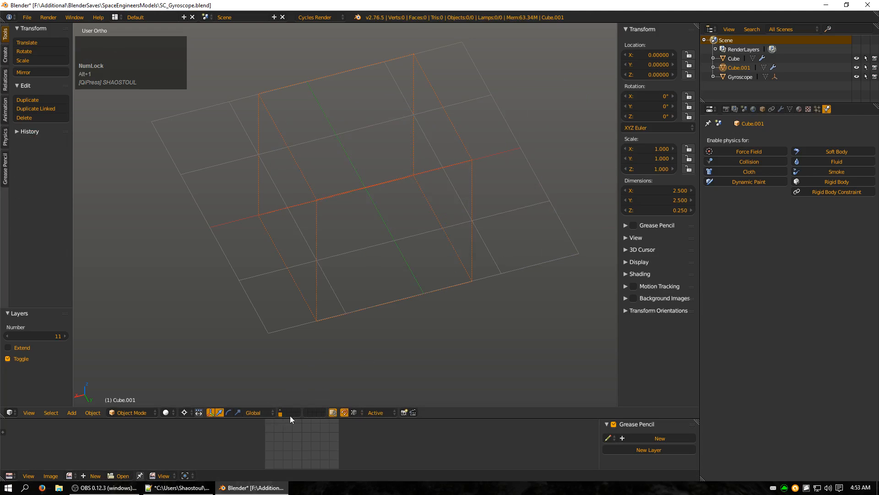
{"action": "left_click", "coordinate": [315, 413]}
{"action": "key", "text": "shift+2"}
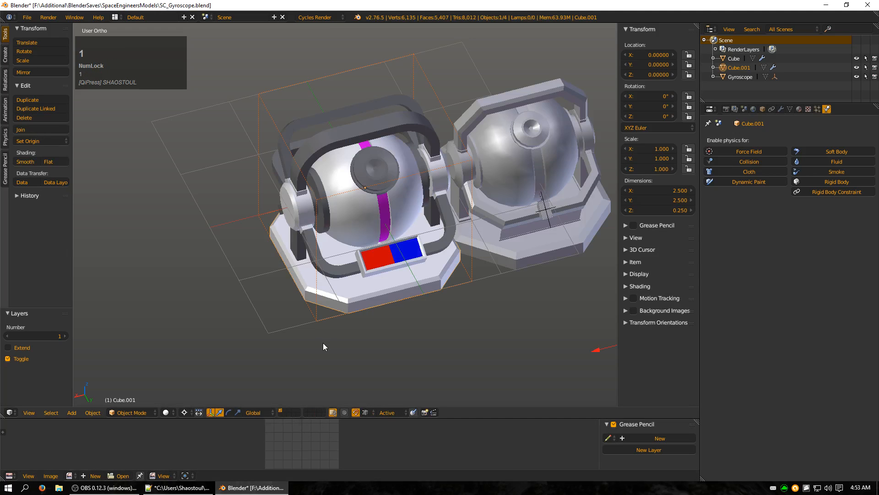
{"action": "key", "text": "shift+3"}
{"action": "key", "text": "shift+4"}
{"action": "key", "text": "shift+alt+1"}
{"action": "key", "text": "shift+alt+2"}
{"action": "key", "text": "shift+alt+3"}
{"action": "key", "text": "shift+alt+4"}
{"action": "key", "text": "shift+alt+5"}
{"action": "key", "text": "grave"}
{"action": "key", "text": "grave"}
Step: Show layers 1 and 2 together and move the separated base plate Cube.001 to layer 2
{"action": "key", "text": "1"}
{"action": "key", "text": "shift+2"}
{"action": "key", "text": "m"}
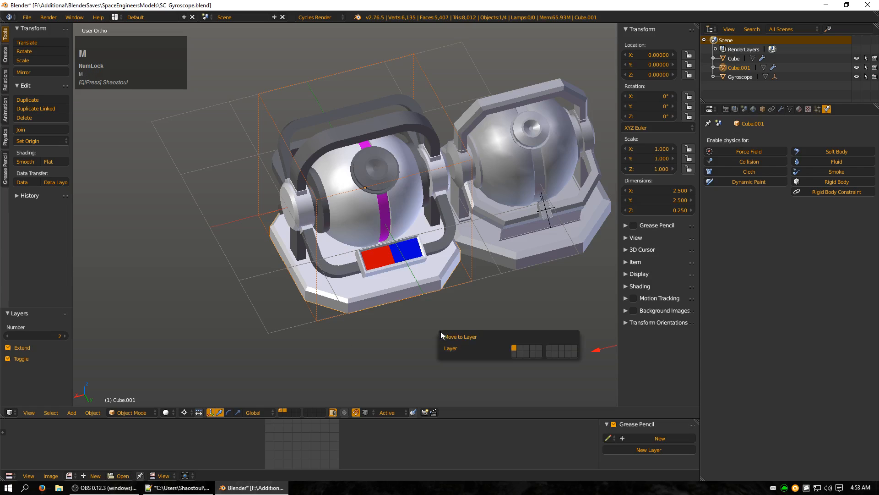
{"action": "left_click", "coordinate": [519, 348]}
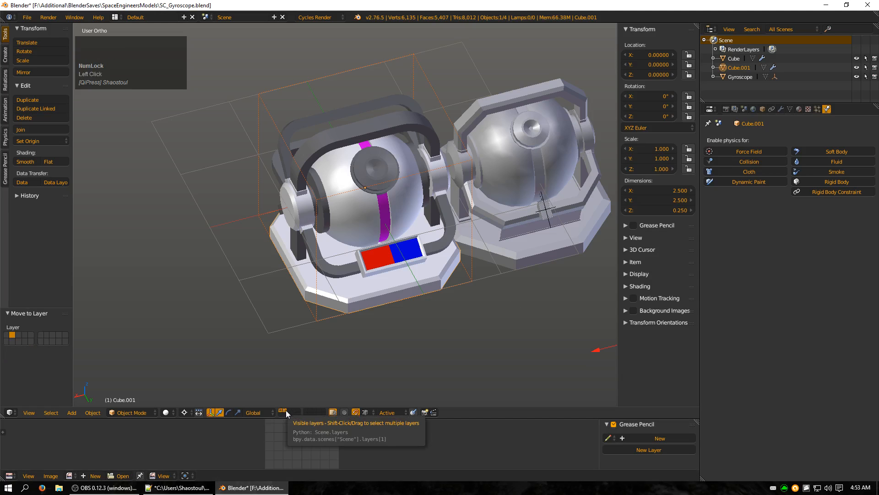
Step: Switch to wireframe shading and compare the objects Cube and Cube.001, leaving the separated base plate selected
{"action": "key", "text": "z"}
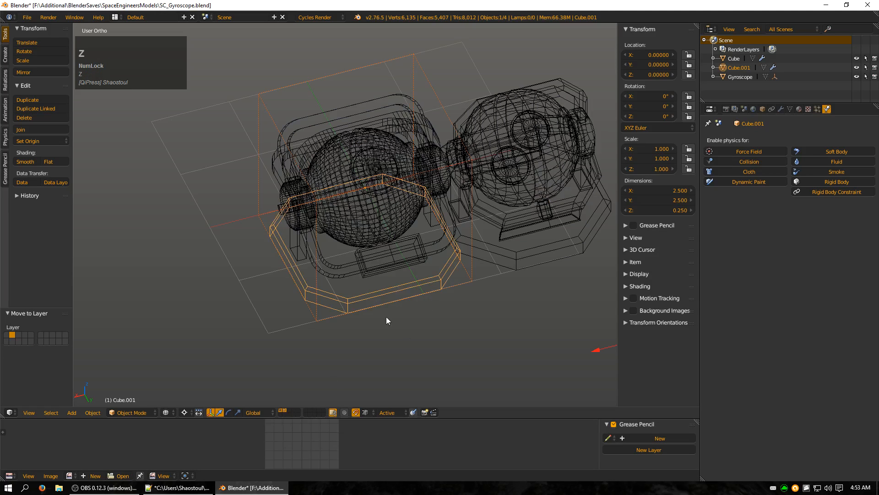
{"action": "left_click", "coordinate": [736, 58]}
{"action": "left_click", "coordinate": [738, 67]}
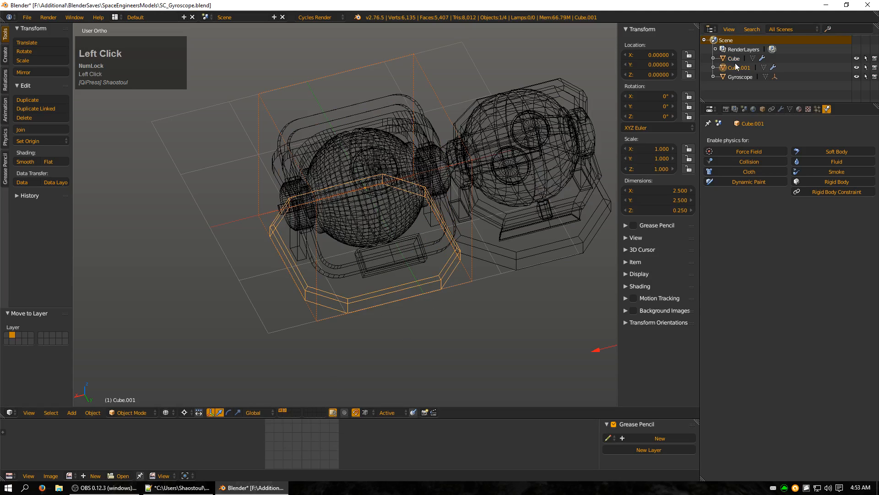
{"action": "left_click", "coordinate": [735, 61]}
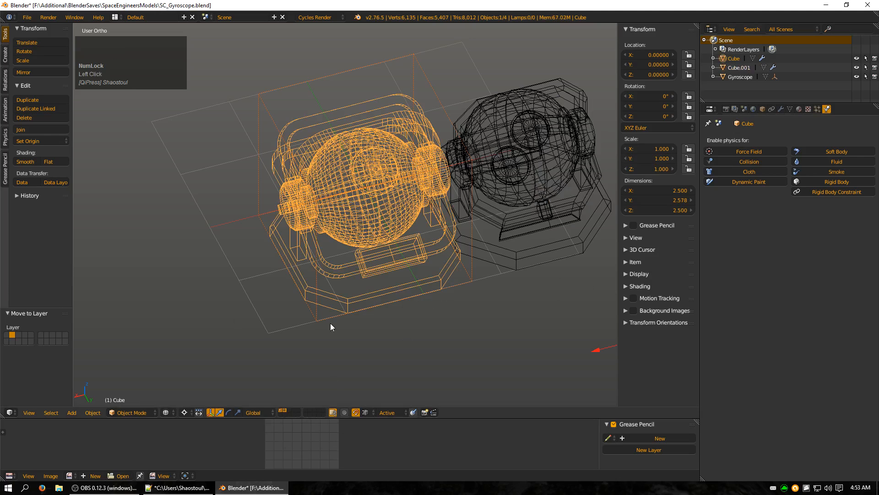
{"action": "right_click", "coordinate": [351, 309]}
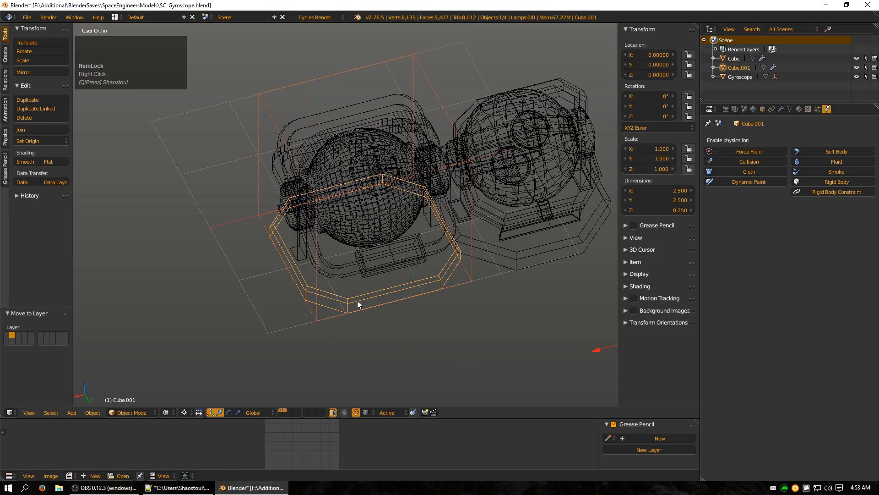
Step: Select the eight vertices outlining the top face of the separated base plate in Edit Mode
{"action": "key", "text": "Tab"}
{"action": "right_click", "coordinate": [331, 289], "text": "alt"}
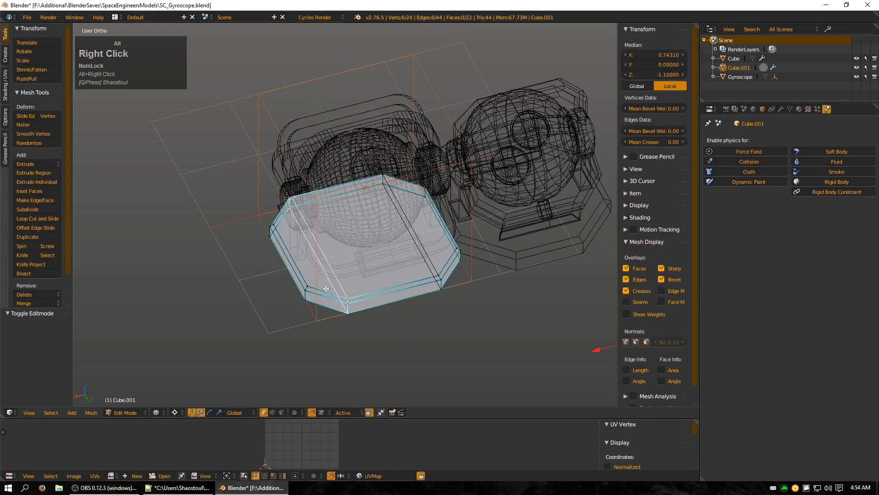
{"action": "right_click", "coordinate": [330, 289], "text": "alt"}
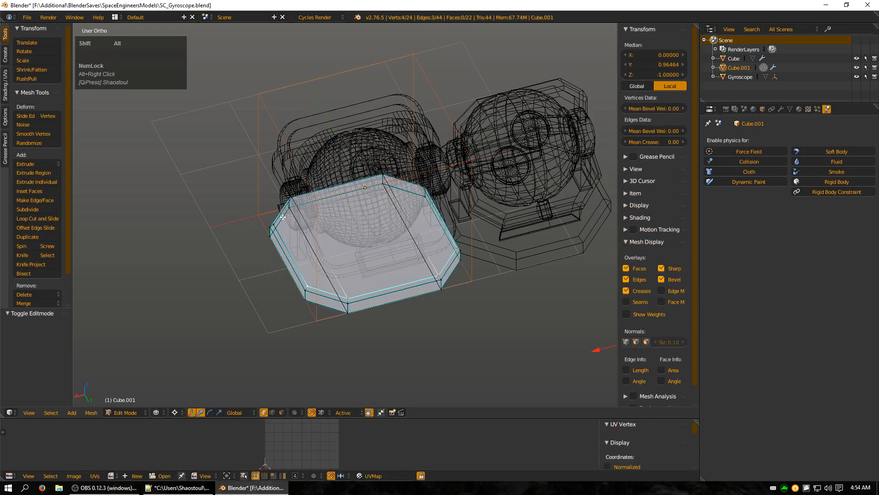
{"action": "right_click", "coordinate": [281, 218]}
{"action": "middle_click_drag", "start_coordinate": [327, 254], "coordinate": [313, 163]}
{"action": "scroll", "coordinate": [313, 164], "scroll_direction": "up", "scroll_amount": 3}
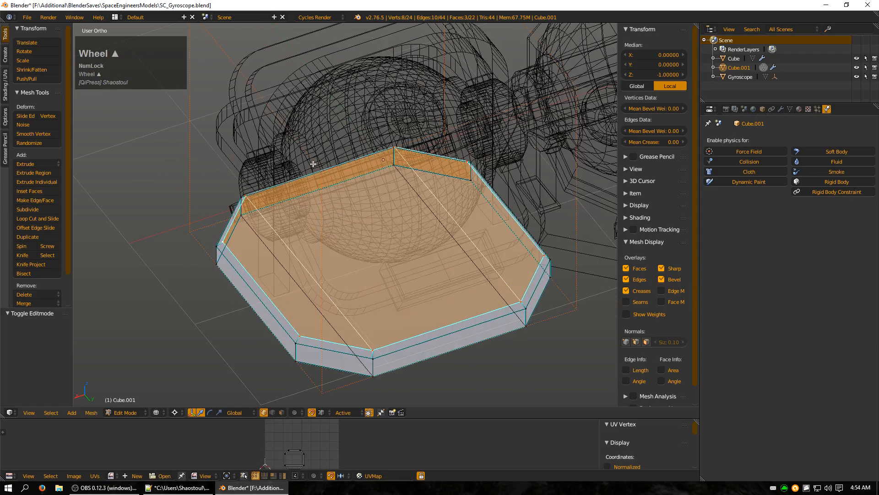
Step: In front view, move the base plate's top vertices up 2.25 along Z to the top of the block bounds
{"action": "key", "text": "KP_3"}
{"action": "middle_click_drag", "start_coordinate": [384, 164], "coordinate": [425, 346], "text": "shift"}
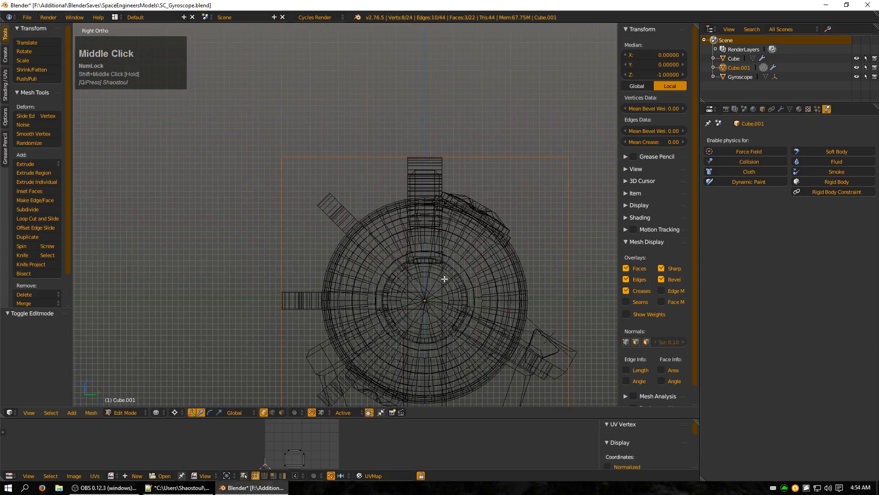
{"action": "key", "text": "KP_1"}
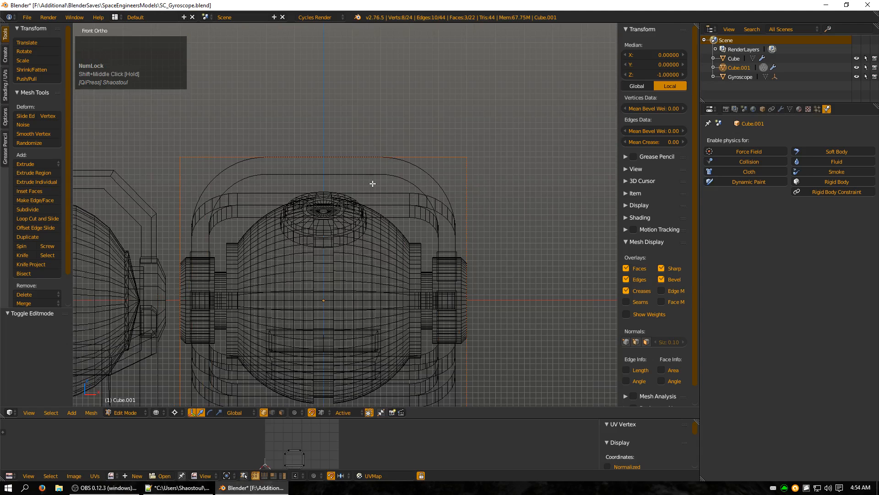
{"action": "key", "text": "g"}
{"action": "key", "text": "z"}
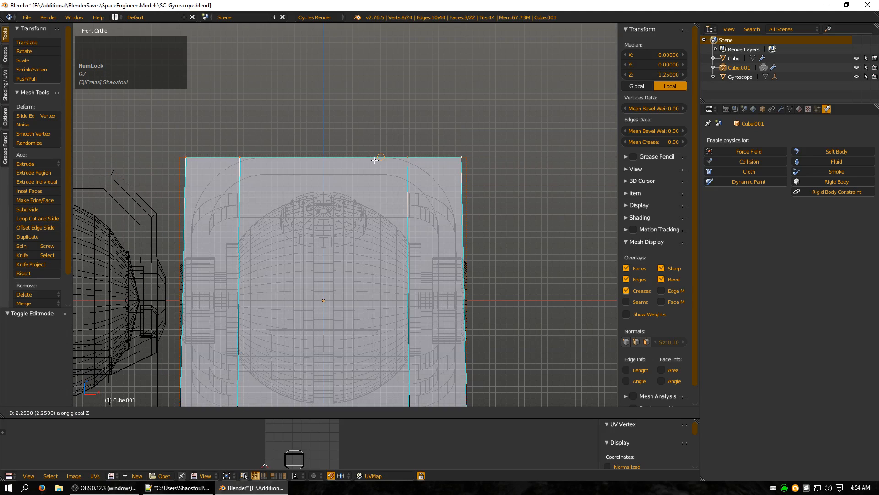
{"action": "key", "text": "z"}
{"action": "left_click", "coordinate": [370, 156]}
{"action": "scroll", "coordinate": [535, 166], "scroll_direction": "down", "scroll_amount": 5}
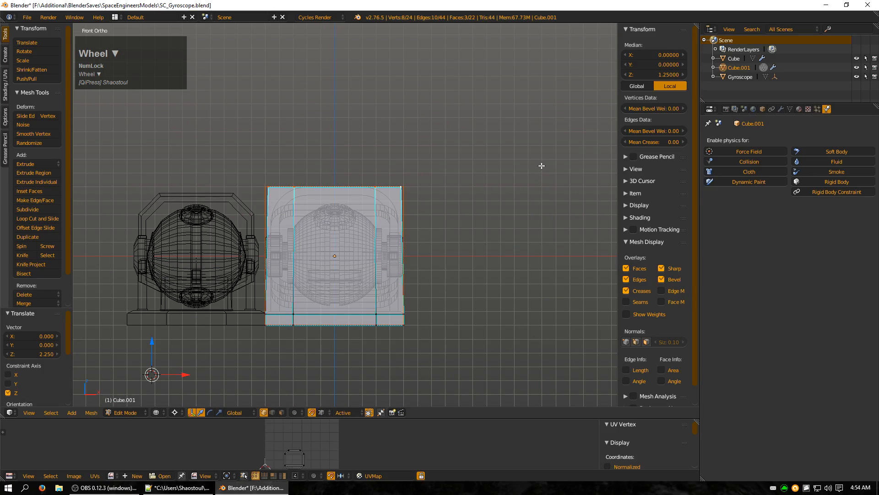
Step: Move the four top vertices on the block's negative Y side 0.5 inward along Y
{"action": "middle_click_drag", "start_coordinate": [539, 165], "coordinate": [310, 212]}
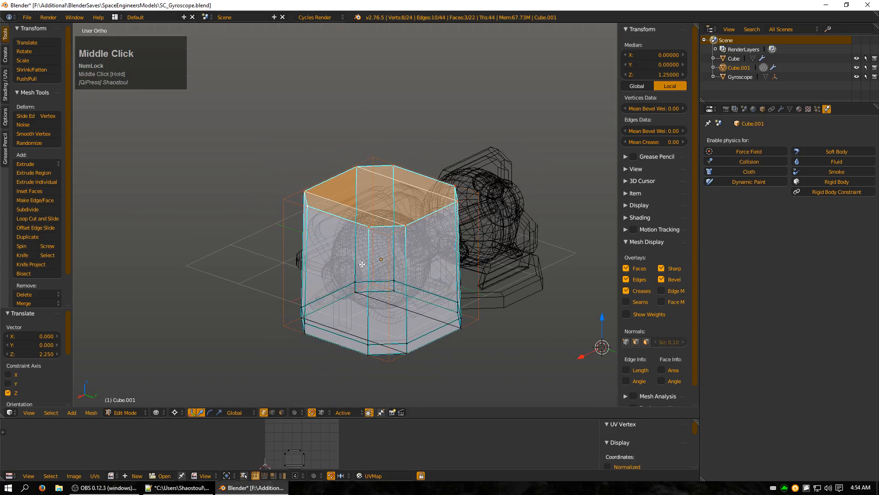
{"action": "right_click", "coordinate": [310, 210]}
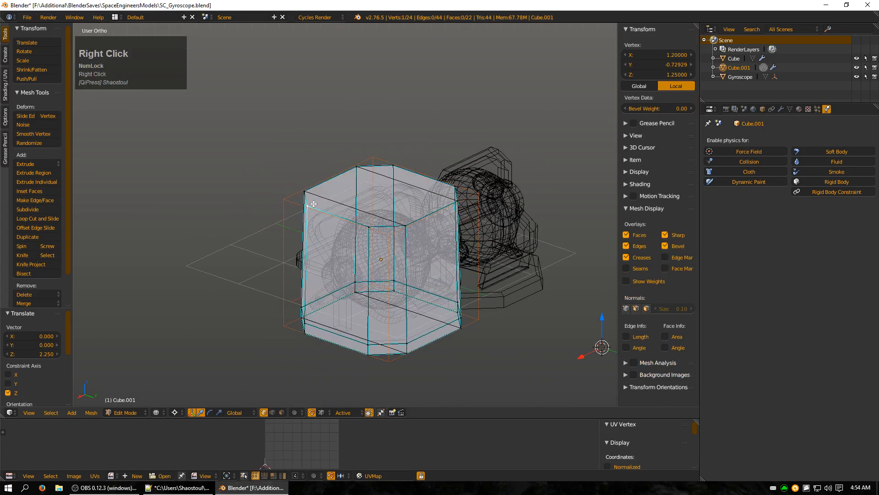
{"action": "right_click", "coordinate": [307, 194], "text": "shift"}
{"action": "right_click", "coordinate": [361, 171], "text": "shift"}
{"action": "right_click", "coordinate": [392, 165], "text": "shift"}
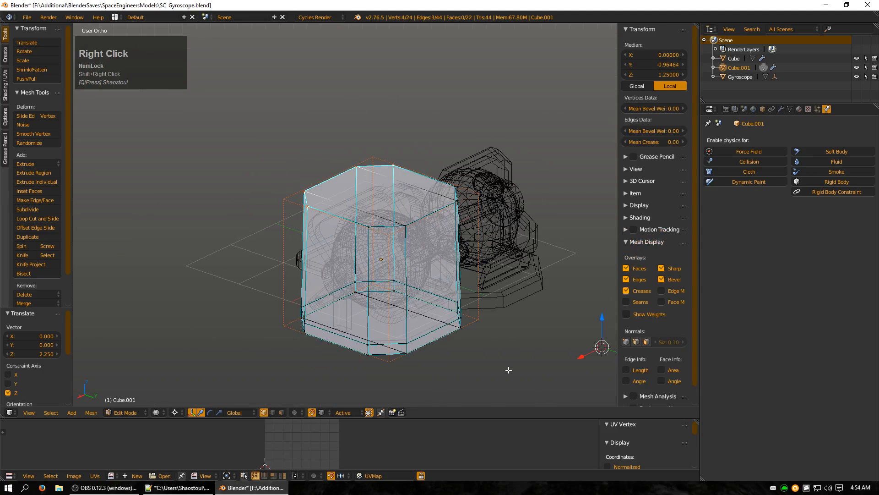
{"action": "key", "text": "g"}
{"action": "type", "text": "y"}
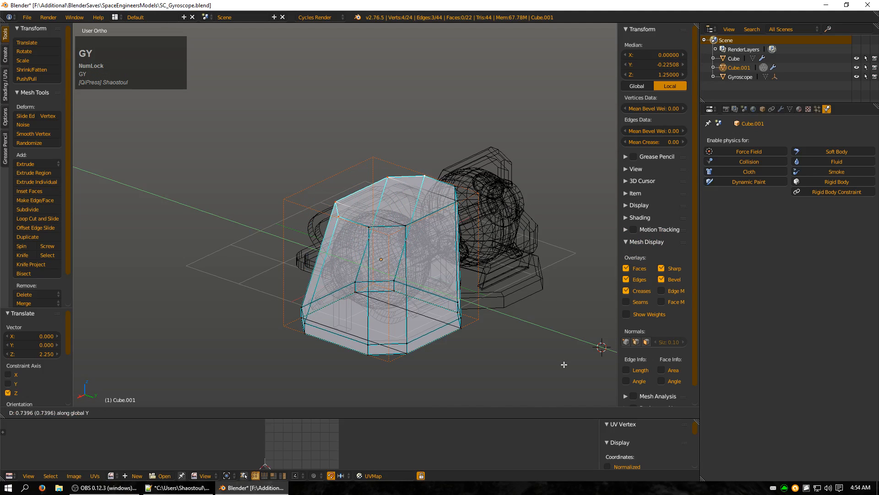
{"action": "type", "text": ".5"}
{"action": "key", "text": "Return"}
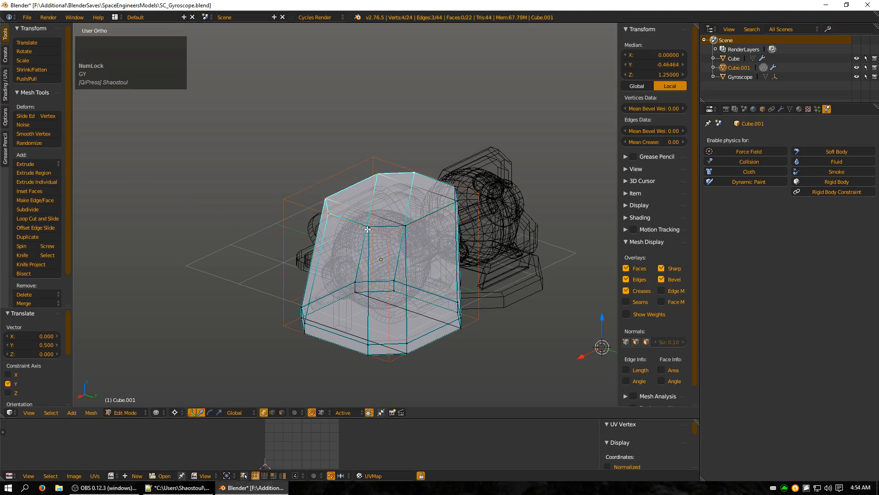
Step: Move the four top vertices on the block's positive Y side by -0.5 along Y
{"action": "right_click", "coordinate": [368, 227]}
{"action": "right_click", "coordinate": [404, 226], "text": "shift"}
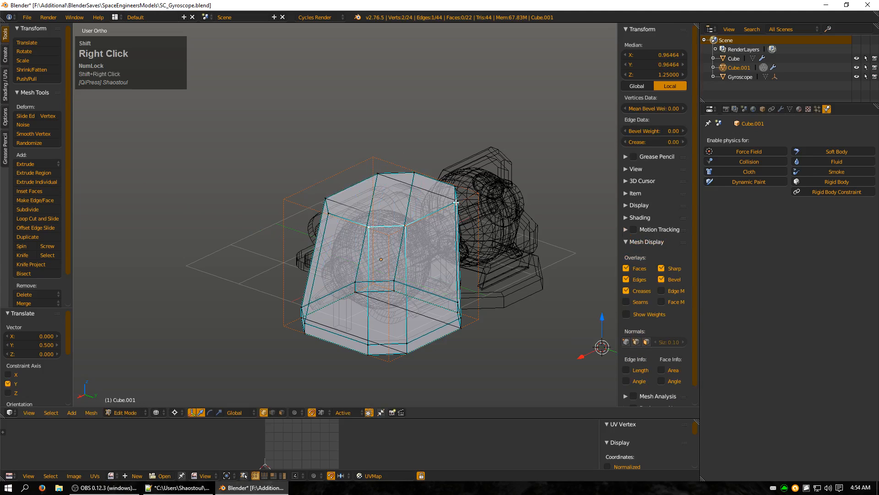
{"action": "right_click", "coordinate": [456, 202], "text": "shift"}
{"action": "right_click", "coordinate": [455, 187], "text": "shift"}
{"action": "type", "text": "gy.5"}
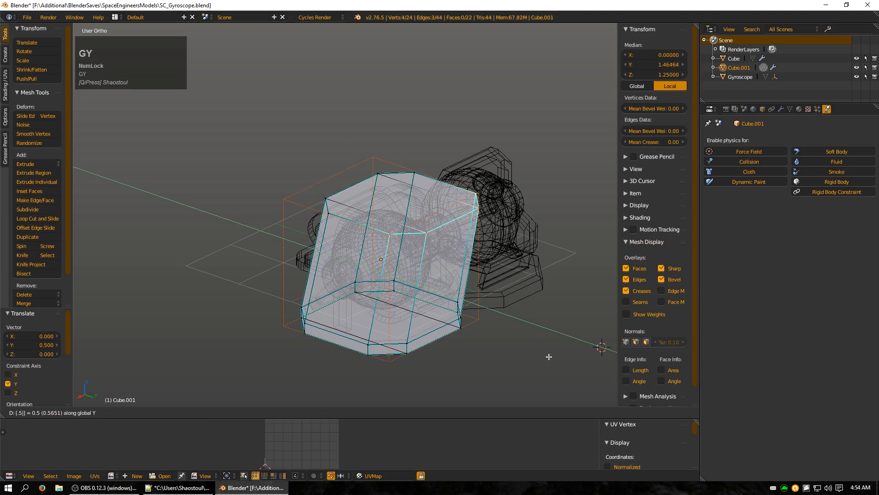
{"action": "key", "text": "minus"}
{"action": "key", "text": "Return"}
Step: Lower the two pairs of outermost top vertices at the block's X ends by 0.5 along Z
{"action": "right_click", "coordinate": [329, 214]}
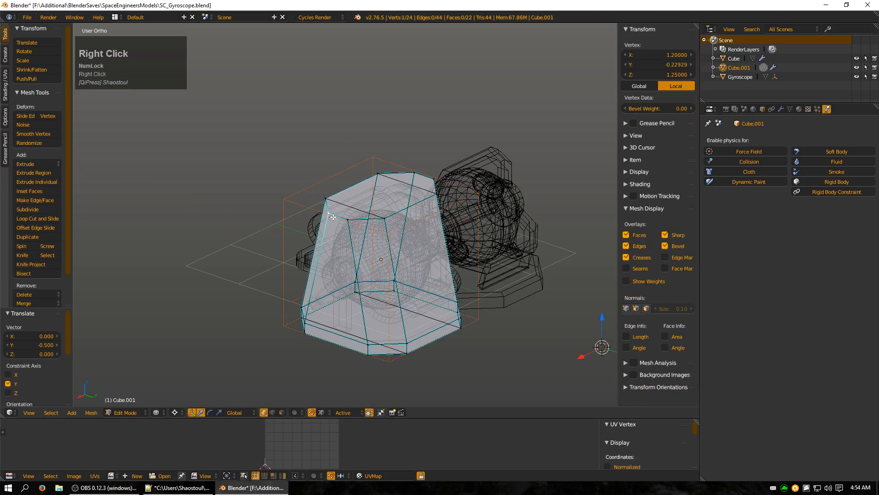
{"action": "right_click", "coordinate": [348, 220], "text": "shift"}
{"action": "right_click", "coordinate": [416, 170], "text": "shift"}
{"action": "right_click", "coordinate": [436, 180], "text": "shift"}
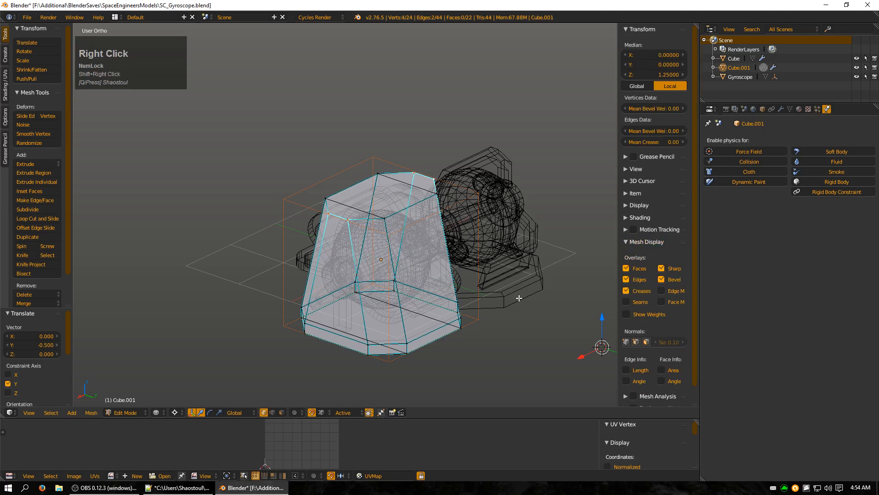
{"action": "type", "text": "gz.5"}
{"action": "key", "text": "minus"}
{"action": "key", "text": "Return"}
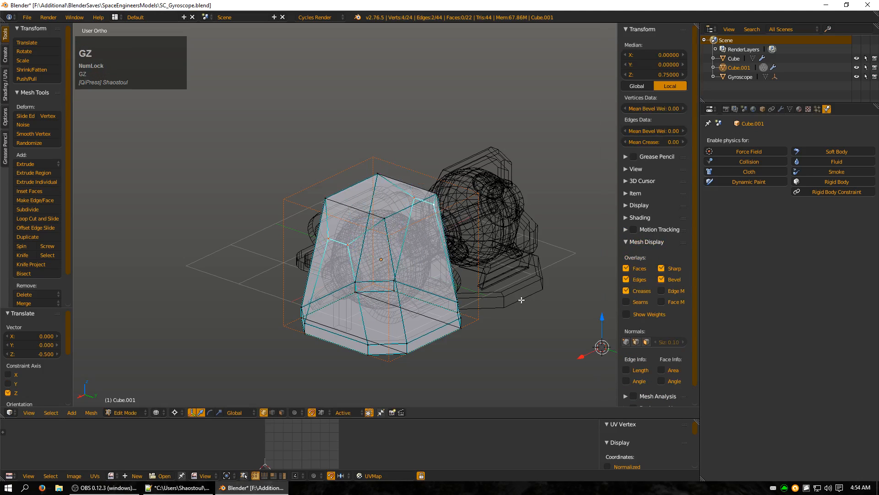
Step: Switch to solid shading and clear the sharp marking from all edges of the tapered block
{"action": "key", "text": "z"}
{"action": "key", "text": "Tab"}
{"action": "middle_click_drag", "start_coordinate": [470, 289], "coordinate": [397, 298]}
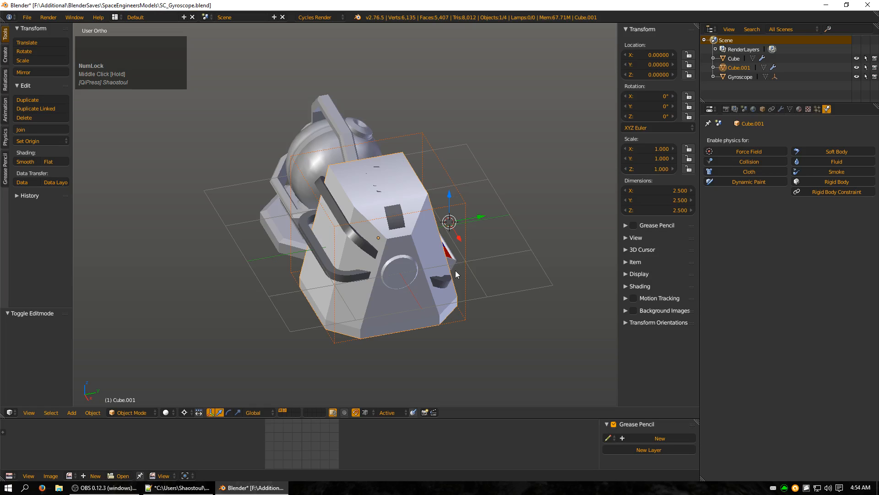
{"action": "key", "text": "Tab"}
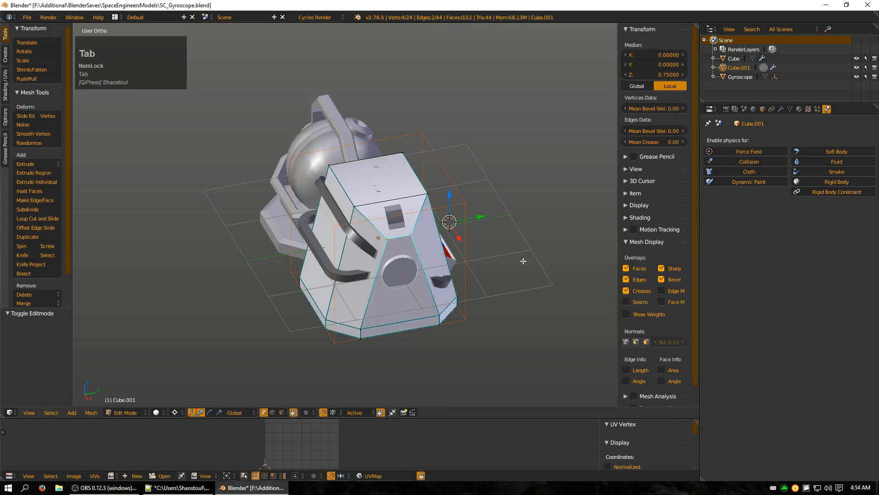
{"action": "middle_click_drag", "start_coordinate": [524, 261], "coordinate": [409, 258]}
{"action": "key", "text": "a"}
{"action": "key", "text": "a"}
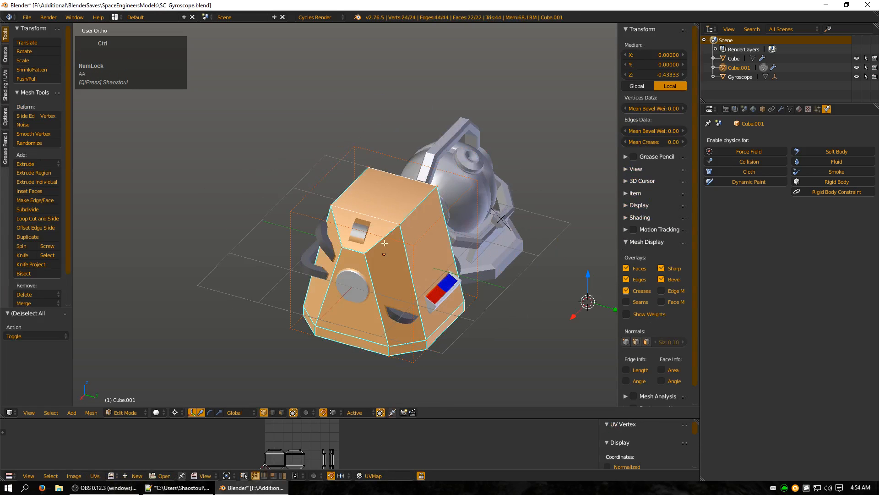
{"action": "key", "text": "ctrl+e"}
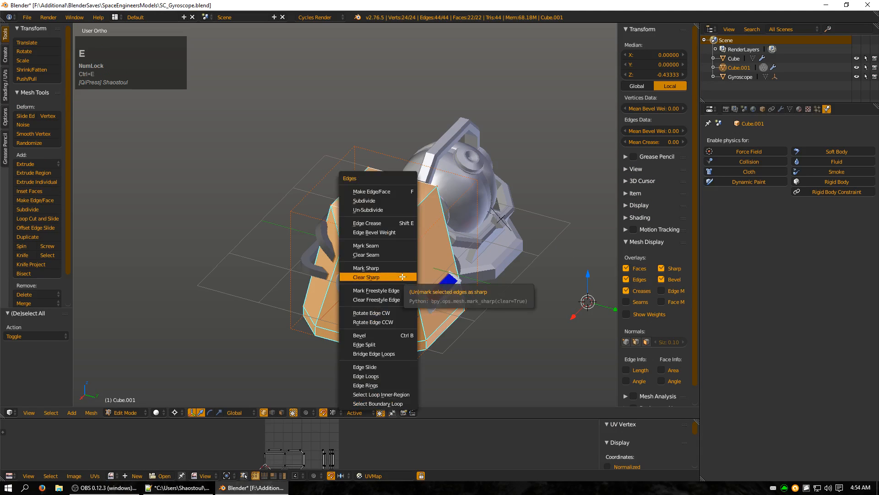
{"action": "left_click", "coordinate": [402, 277]}
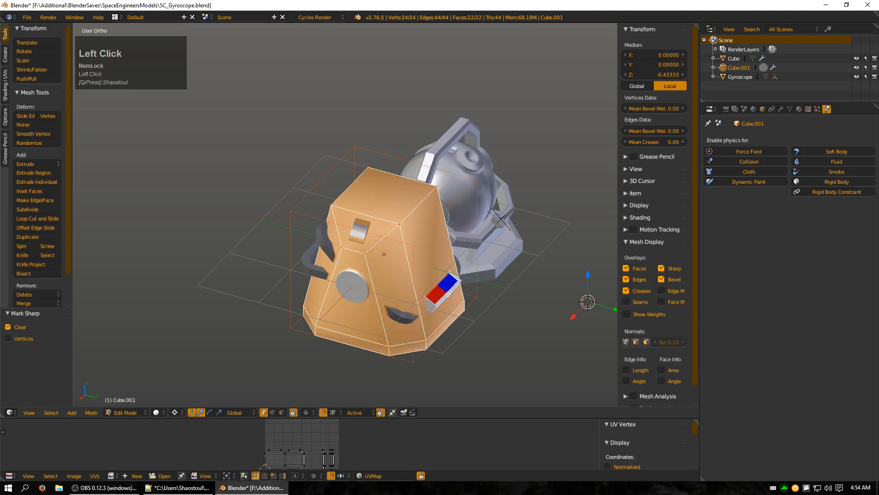
{"action": "key", "text": "Tab"}
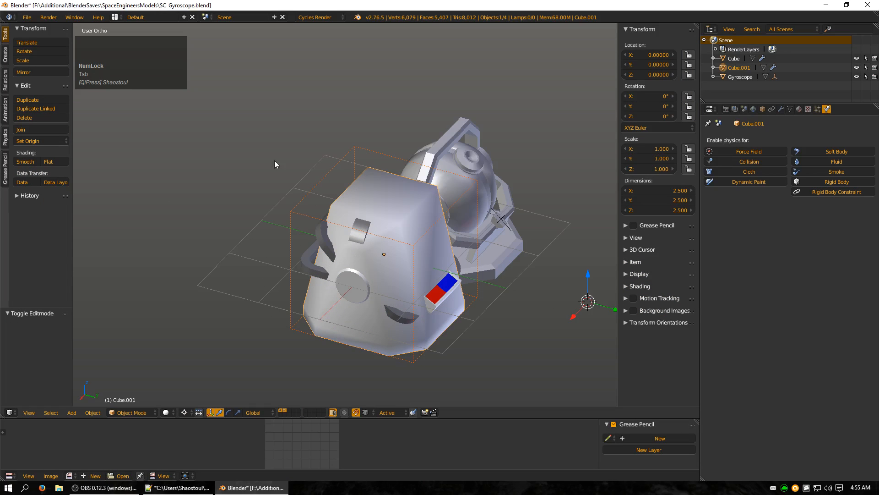
Step: Shade the tapered block flat and remove its EdgeSplit modifier
{"action": "left_click", "coordinate": [5, 37]}
{"action": "left_click", "coordinate": [57, 163]}
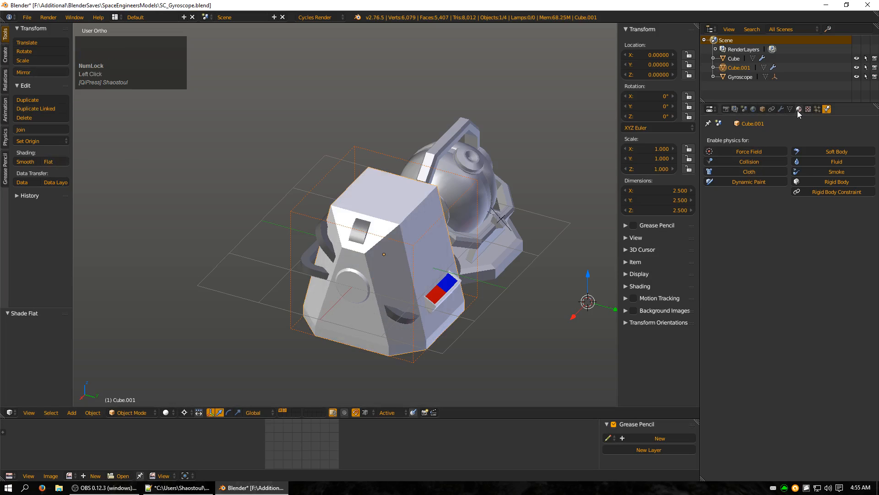
{"action": "left_click", "coordinate": [781, 109]}
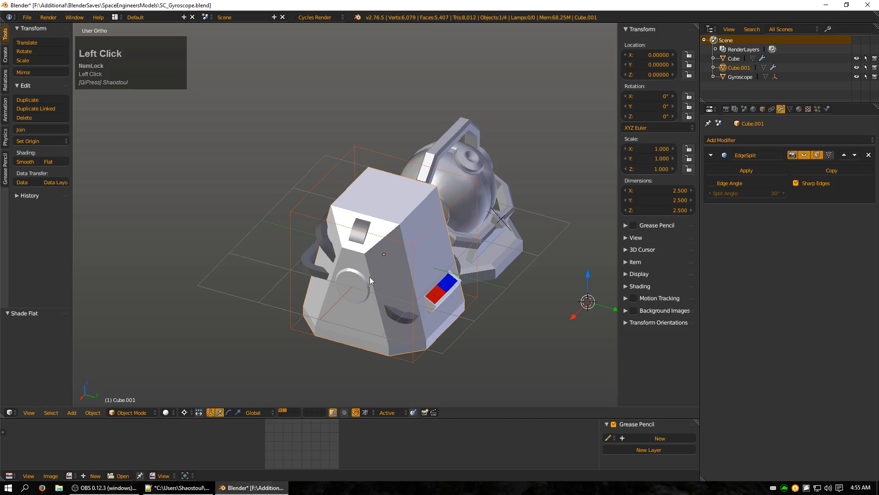
{"action": "left_click", "coordinate": [869, 154]}
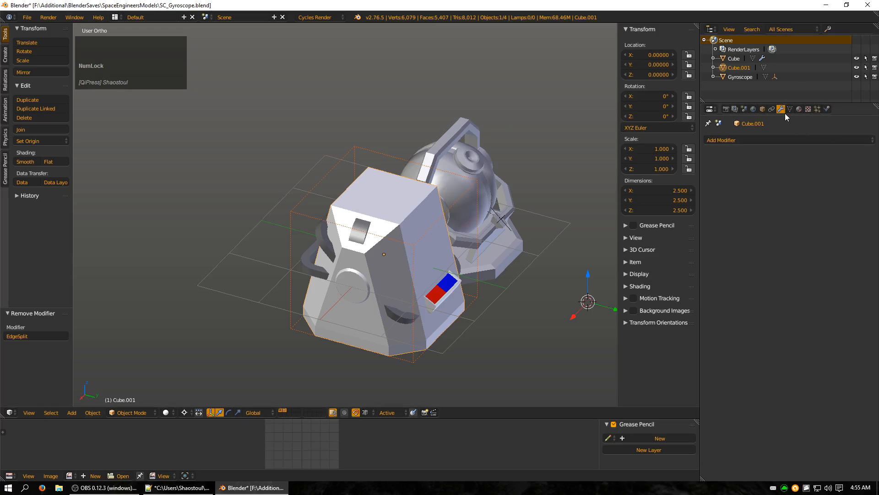
Step: Add an active rigid body with the Convex Hull shape to the tapered block Cube.001
{"action": "left_click", "coordinate": [827, 109]}
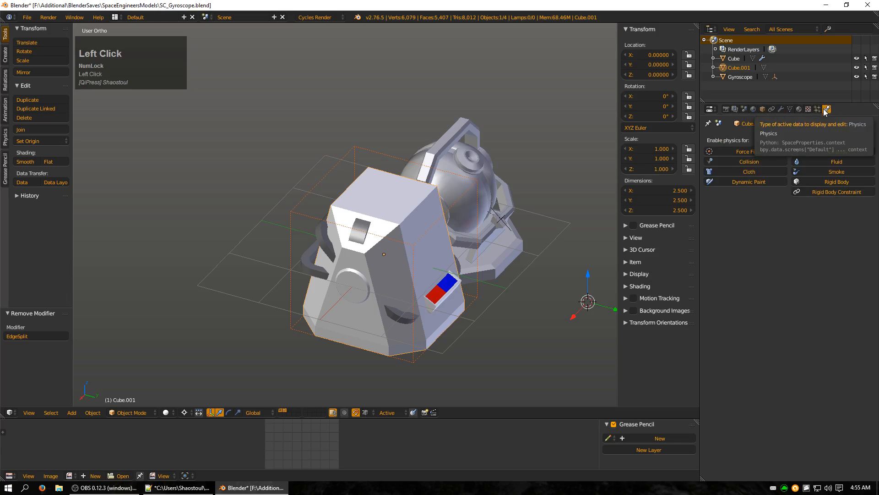
{"action": "left_click", "coordinate": [827, 182]}
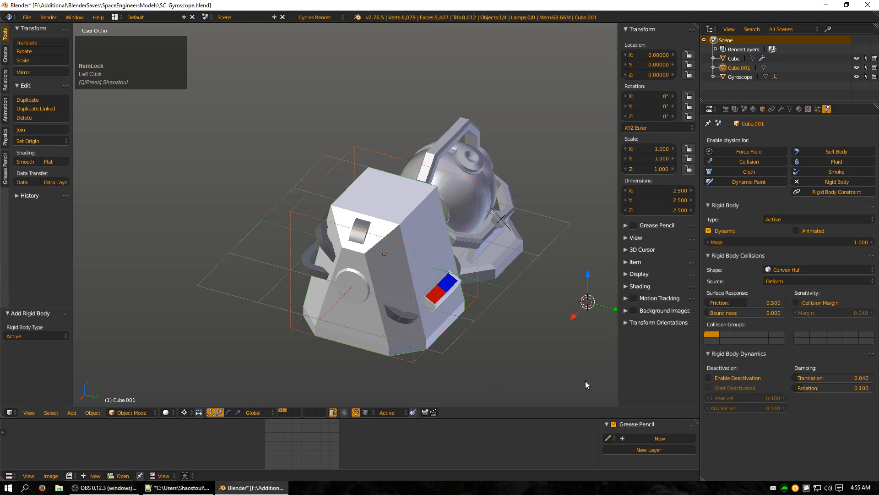
{"action": "middle_click_drag", "start_coordinate": [512, 329], "coordinate": [488, 341]}
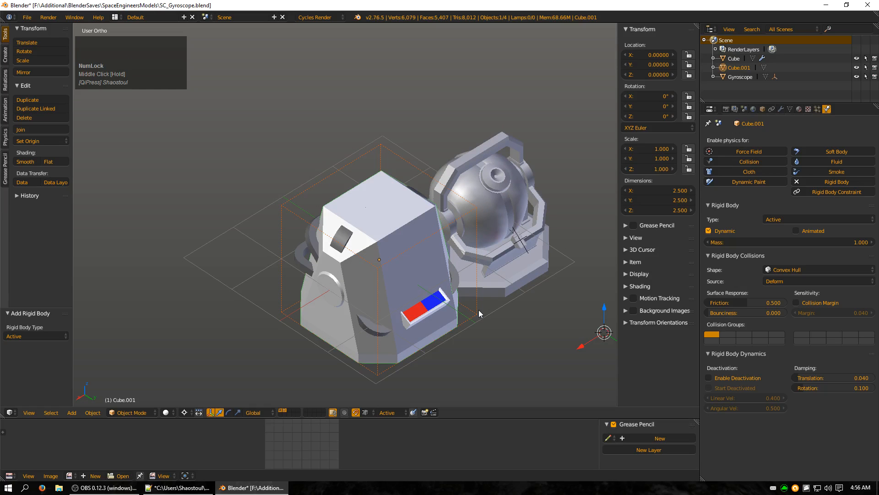
Step: Snap the 3D cursor to the center and set its X location to 2.5
{"action": "middle_click_drag", "start_coordinate": [440, 336], "coordinate": [452, 311], "text": "shift"}
{"action": "key", "text": "shift+s"}
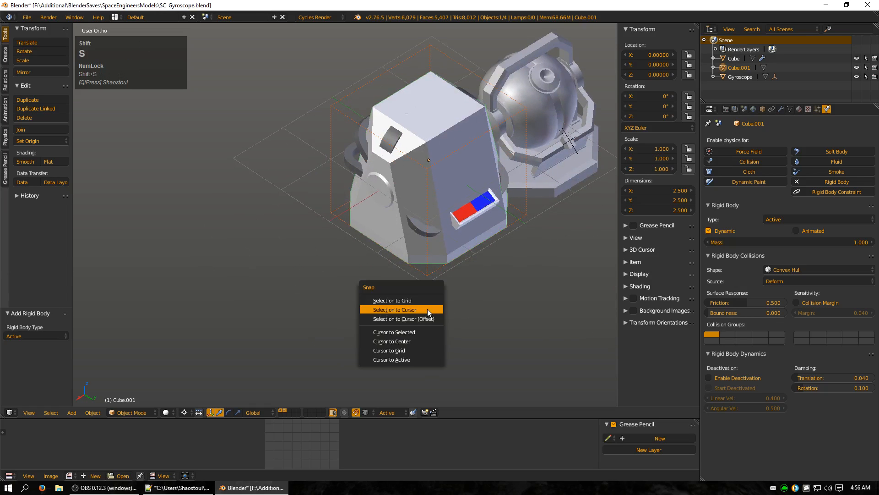
{"action": "left_click", "coordinate": [415, 332]}
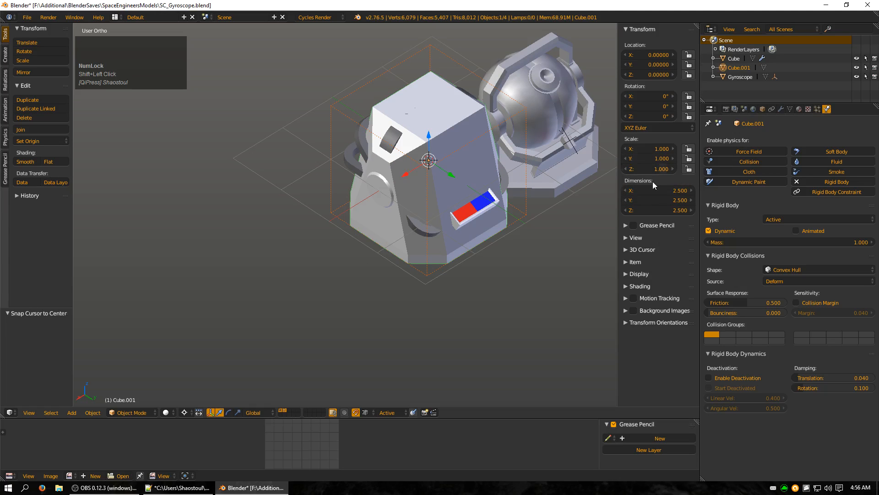
{"action": "left_click", "coordinate": [641, 250]}
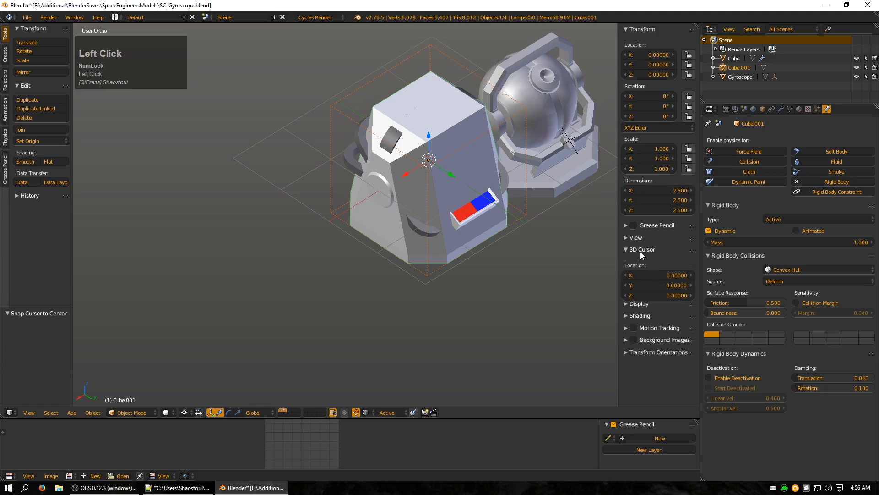
{"action": "left_click", "coordinate": [661, 274]}
{"action": "type", "text": "2.5"}
{"action": "key", "text": "Return"}
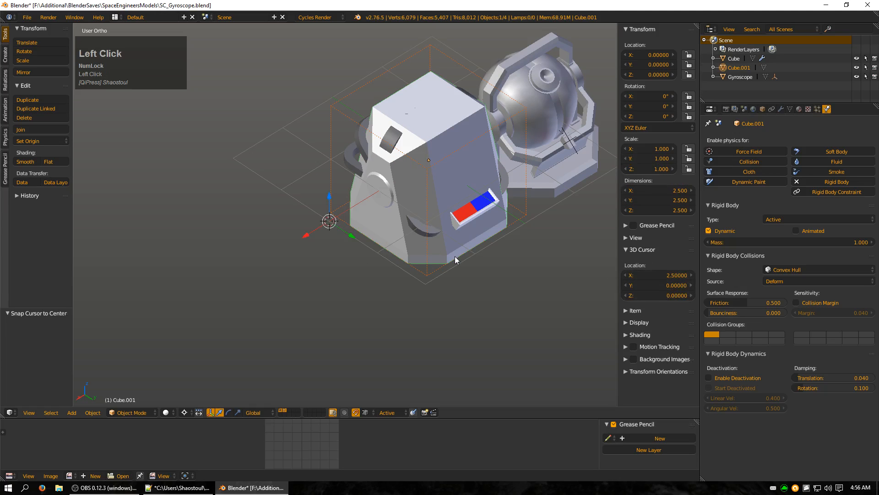
Step: Add a mesh cube with a 1.25 radius at the 3D cursor beside the tapered block
{"action": "middle_click", "coordinate": [485, 241]}
{"action": "middle_click_drag", "start_coordinate": [484, 240], "coordinate": [406, 280]}
{"action": "key", "text": "shift+a"}
{"action": "mouse_move", "coordinate": [406, 279]}
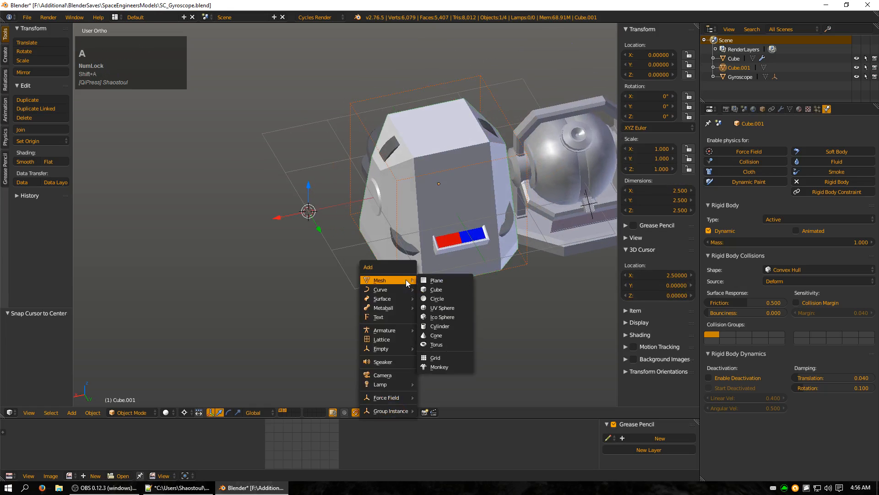
{"action": "left_click", "coordinate": [435, 289]}
{"action": "middle_click_drag", "start_coordinate": [419, 299], "coordinate": [393, 299]}
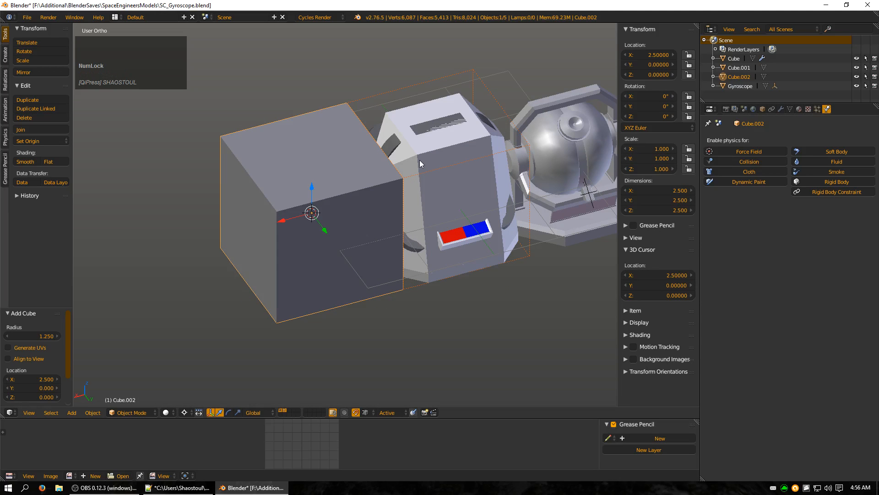
Step: Select the tapered block and examine the collision shape options of its rigid body
{"action": "right_click", "coordinate": [452, 209]}
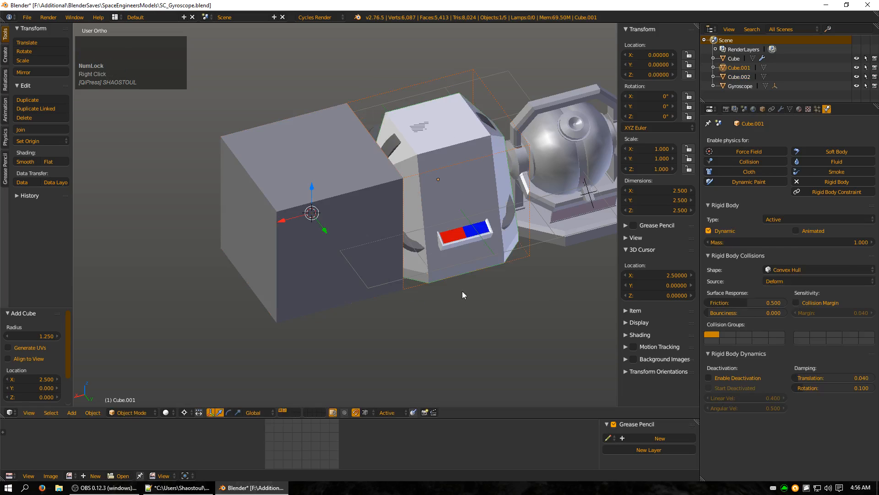
{"action": "left_click", "coordinate": [839, 270]}
Step: Give the new cube a rigid body with the Sphere collision shape and display it in wireframe in Object Mode
{"action": "right_click", "coordinate": [309, 220]}
{"action": "key", "text": "Tab"}
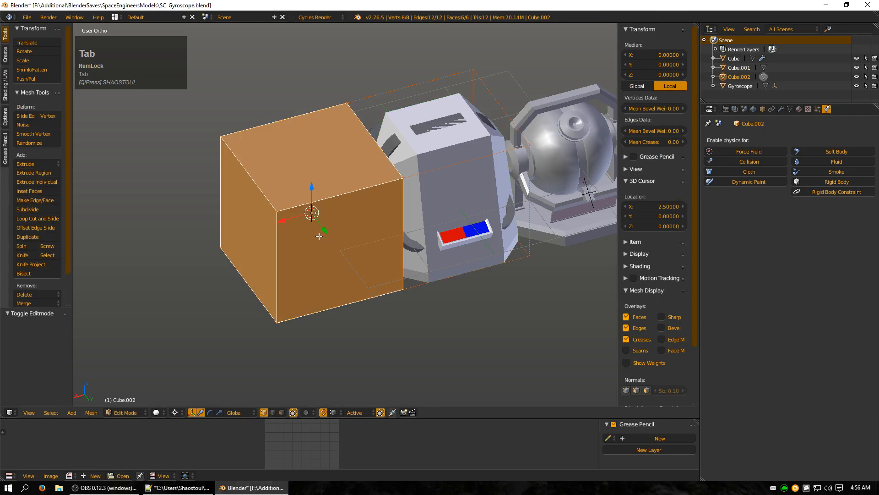
{"action": "key", "text": "z"}
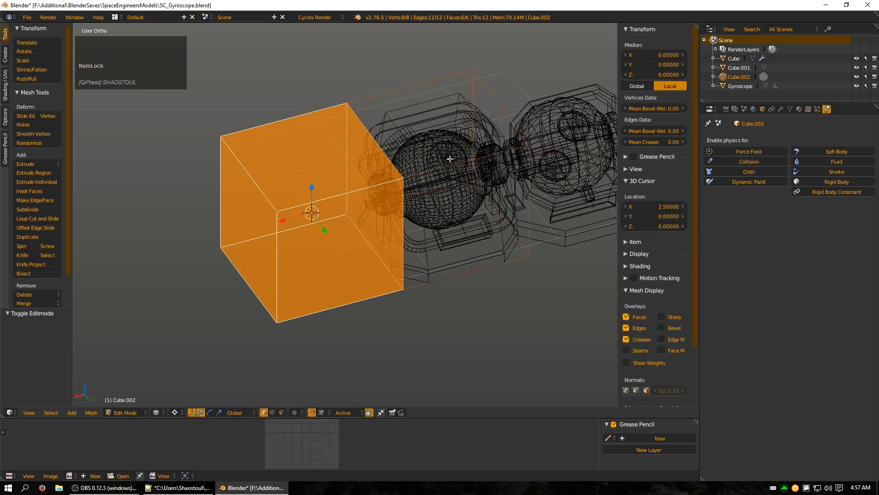
{"action": "left_click", "coordinate": [839, 181]}
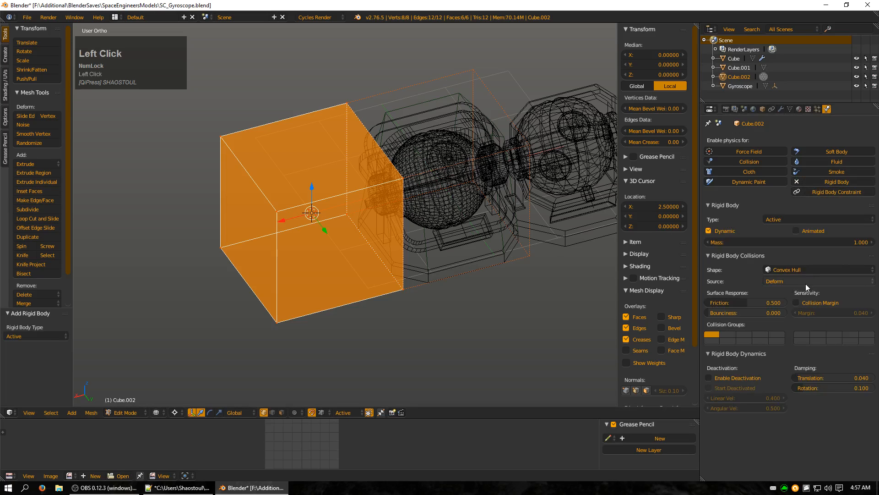
{"action": "left_click", "coordinate": [792, 270]}
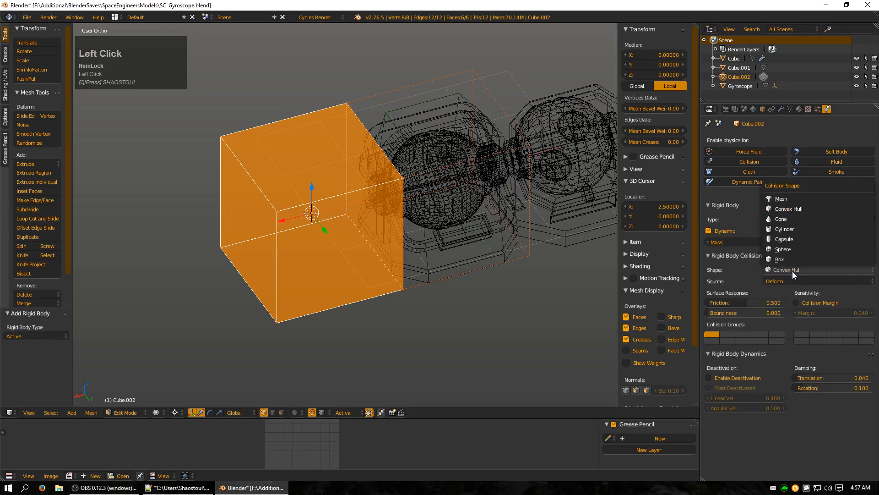
{"action": "left_click", "coordinate": [784, 249]}
{"action": "scroll", "coordinate": [330, 245], "scroll_direction": "up", "scroll_amount": 2}
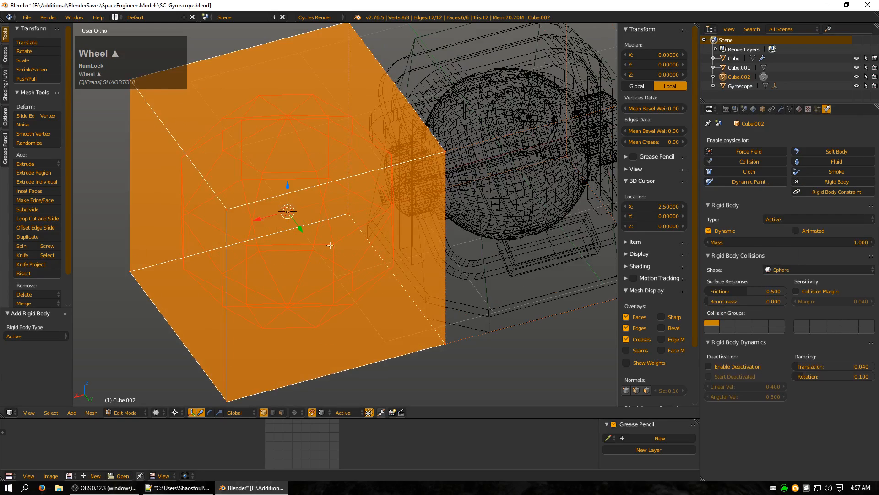
{"action": "middle_click_drag", "start_coordinate": [330, 245], "coordinate": [309, 219]}
{"action": "middle_click_drag", "start_coordinate": [278, 191], "coordinate": [401, 240], "text": "shift"}
{"action": "key", "text": "Tab"}
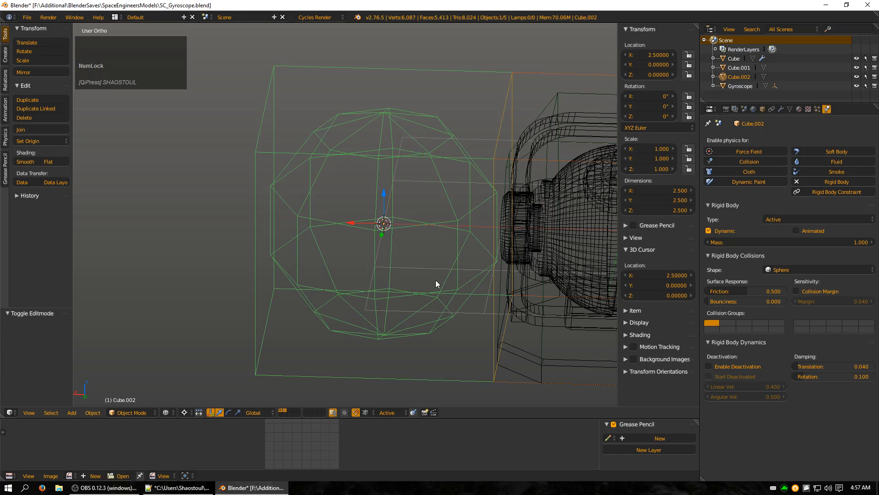
Step: Switch the cube's rigid body collision shape through Cone, Cylinder, Capsule and Sphere, ending on Box
{"action": "left_click", "coordinate": [790, 270]}
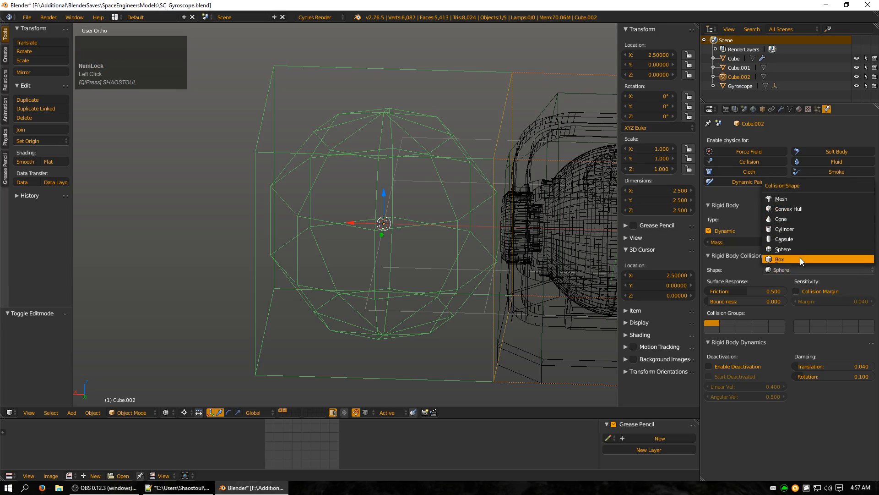
{"action": "left_click", "coordinate": [801, 221]}
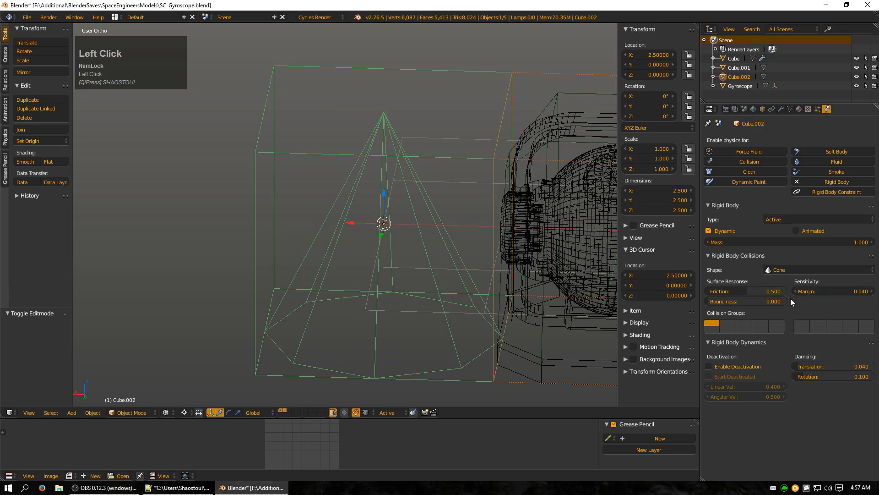
{"action": "left_click", "coordinate": [802, 270]}
{"action": "left_click", "coordinate": [799, 225]}
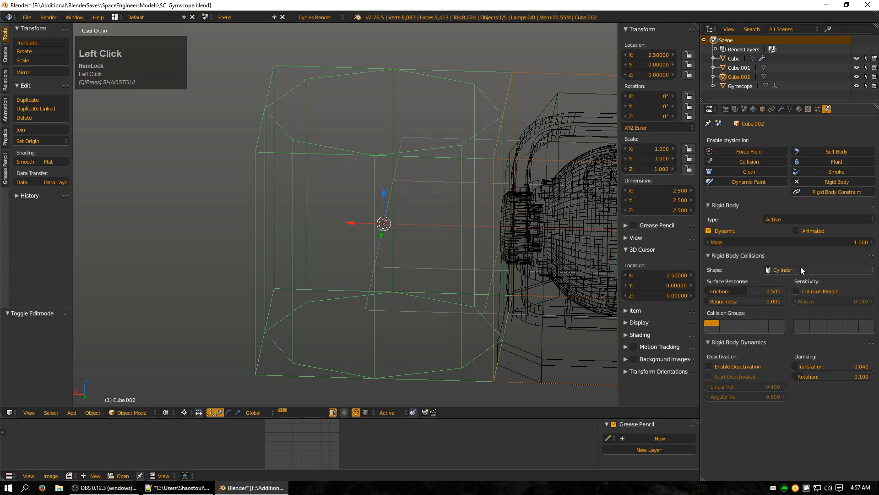
{"action": "left_click", "coordinate": [804, 268]}
{"action": "left_click", "coordinate": [801, 240]}
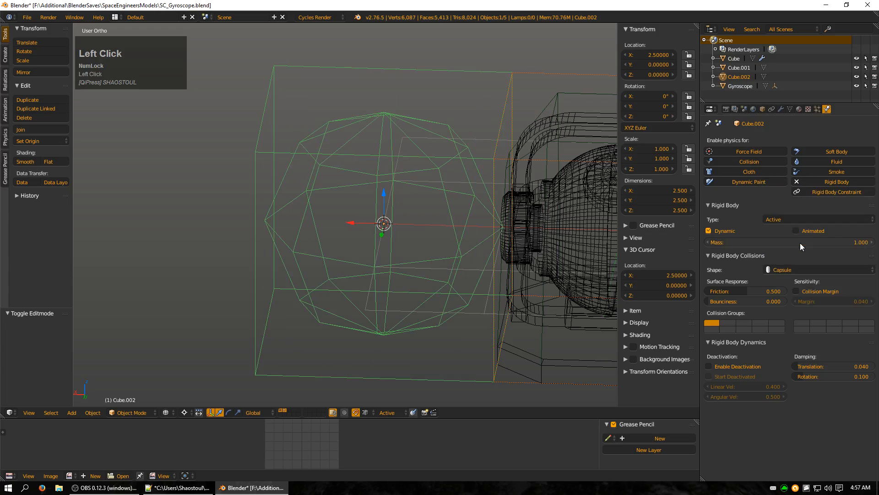
{"action": "left_click", "coordinate": [799, 271]}
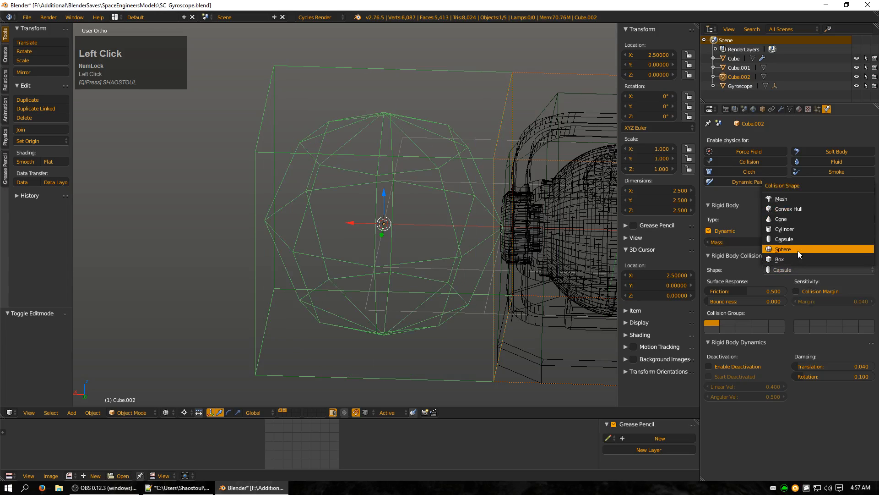
{"action": "left_click", "coordinate": [798, 251]}
{"action": "left_click", "coordinate": [796, 269]}
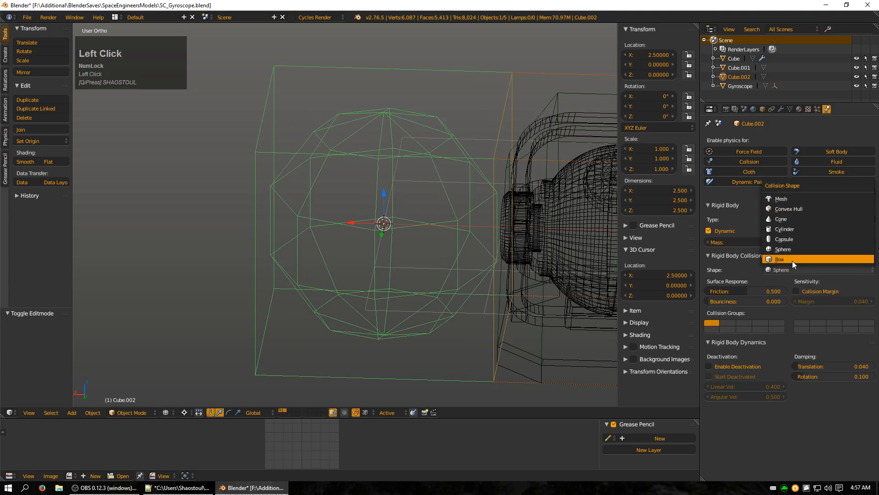
{"action": "left_click", "coordinate": [792, 259]}
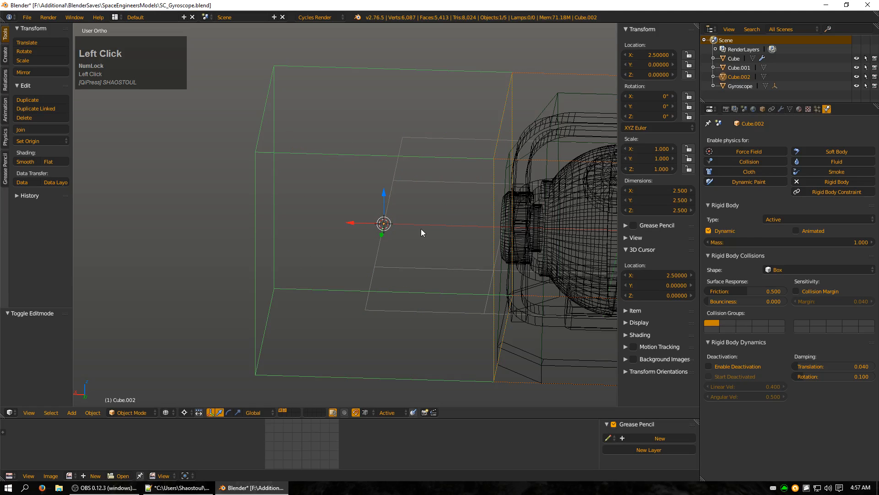
Step: In Edit Mode, move the cube's entire mesh away from its origin by about 2.013, -0.161 and 0.818 in X, Y and Z
{"action": "scroll", "coordinate": [377, 240], "scroll_direction": "down", "scroll_amount": 2}
{"action": "scroll", "coordinate": [374, 187], "scroll_direction": "down", "scroll_amount": 1}
{"action": "key", "text": "Tab"}
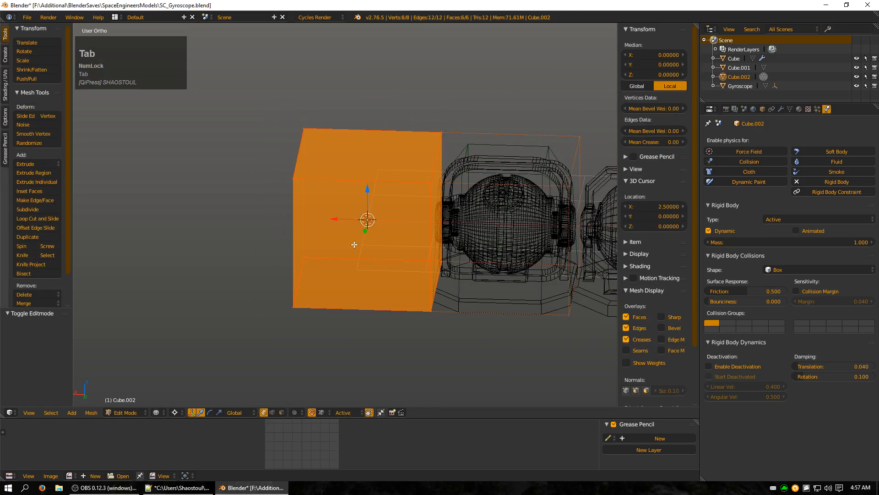
{"action": "key", "text": "a"}
{"action": "key", "text": "a"}
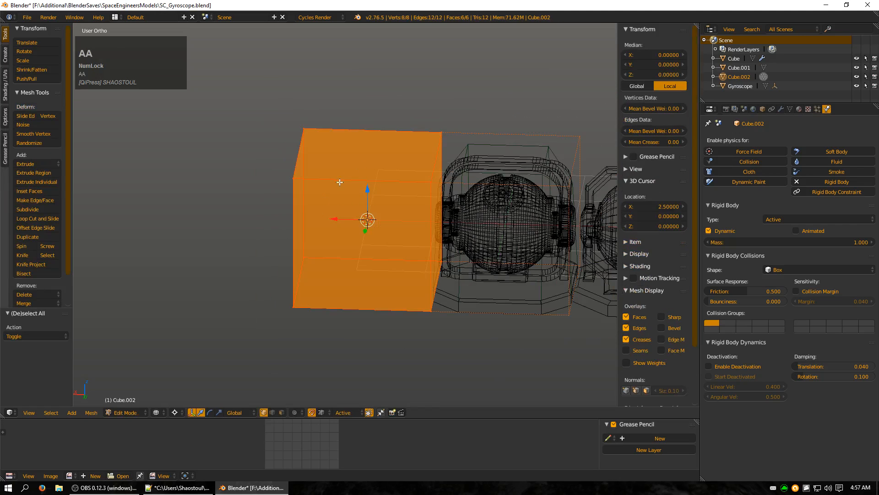
{"action": "key", "text": "g"}
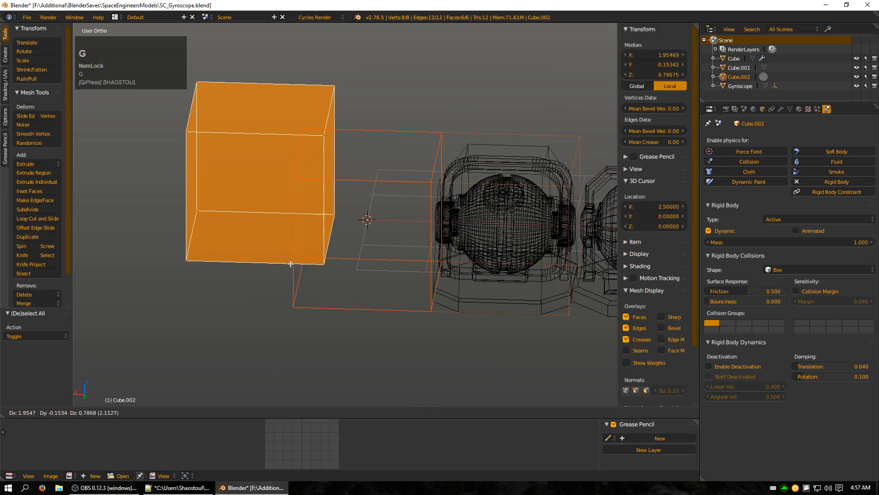
{"action": "left_click", "coordinate": [314, 262]}
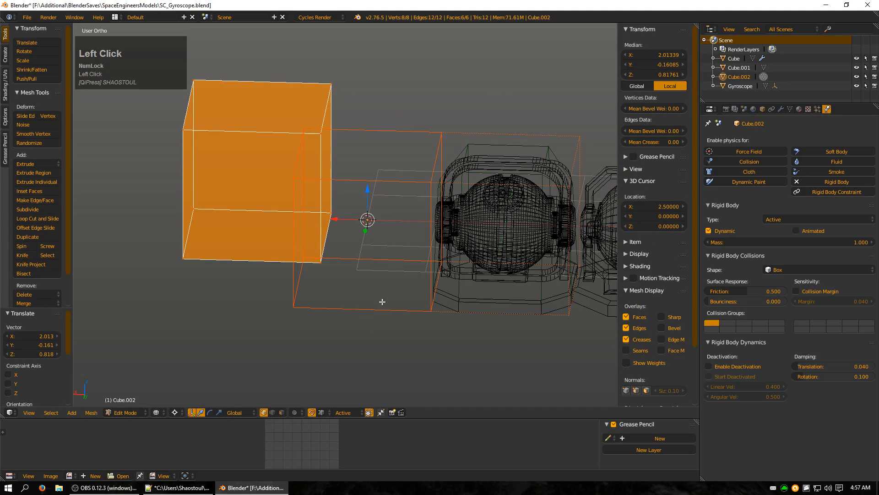
Step: Lower the top face of the offset cube mesh by about 1.45 along the Z axis
{"action": "right_click", "coordinate": [246, 84], "text": "alt+shift"}
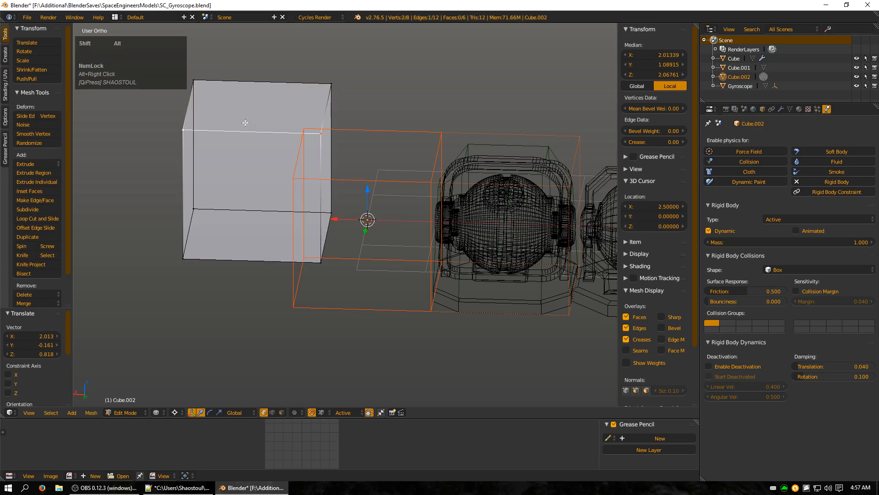
{"action": "right_click", "coordinate": [246, 84]}
{"action": "key", "text": "g"}
{"action": "key", "text": "z"}
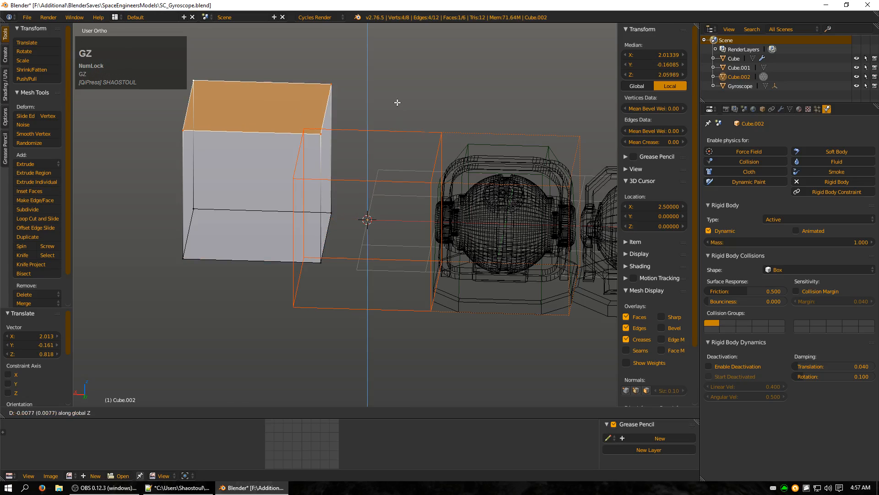
{"action": "left_click", "coordinate": [396, 188]}
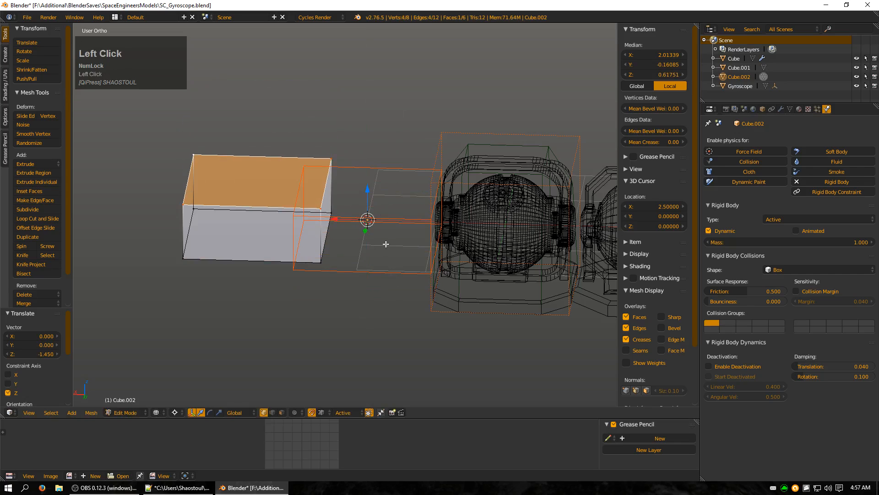
Step: Raise one corner vertex of the mesh's top face by about 1.951 along the Z axis
{"action": "right_click", "coordinate": [196, 170]}
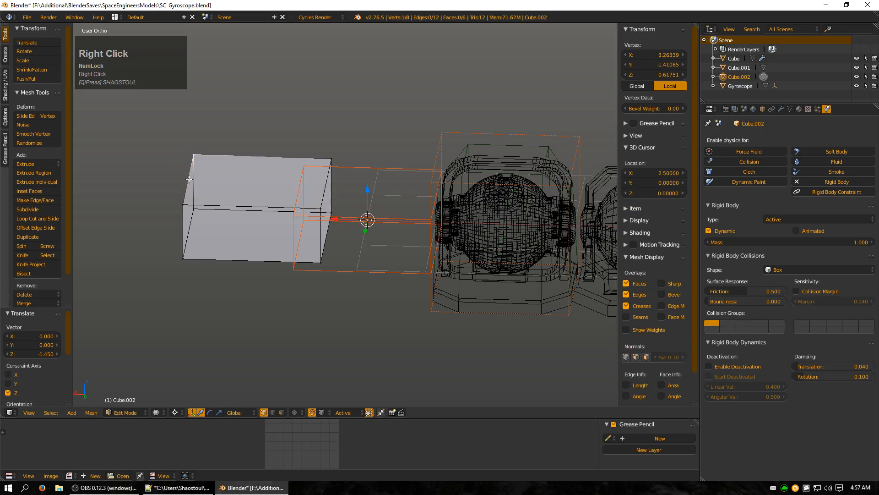
{"action": "key", "text": "g"}
{"action": "key", "text": "z"}
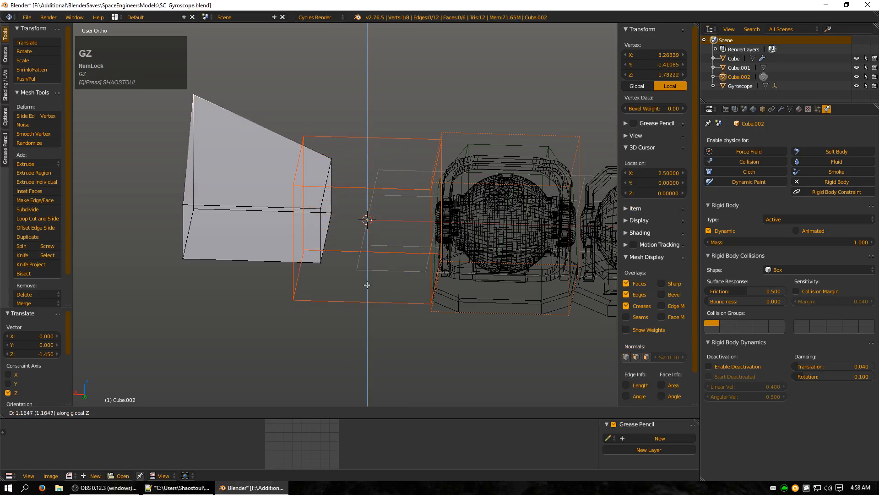
{"action": "left_click", "coordinate": [369, 241]}
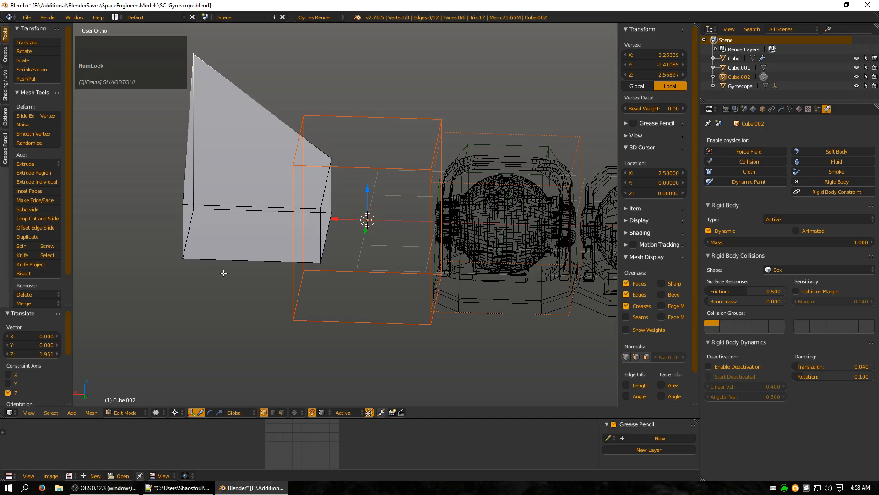
Step: Undo the vertex, face and whole-mesh moves on the cube
{"action": "key", "text": "ctrl+z"}
{"action": "key", "text": "ctrl+z"}
{"action": "key", "text": "ctrl+z"}
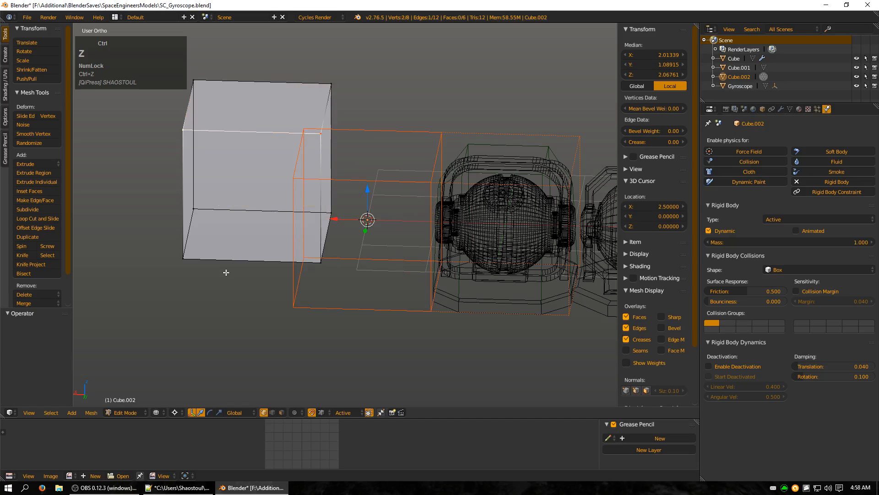
{"action": "key", "text": "ctrl+z"}
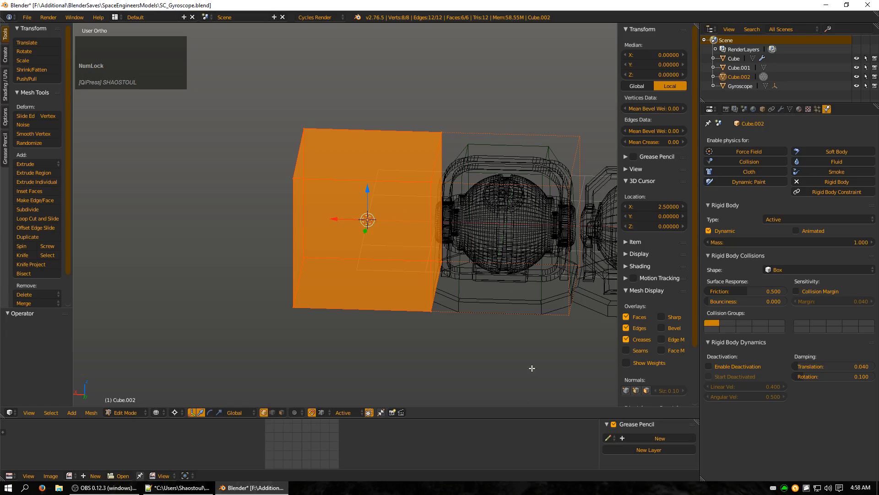
Step: Set the cube's rigid body collision shape to Convex Hull
{"action": "left_click", "coordinate": [819, 271]}
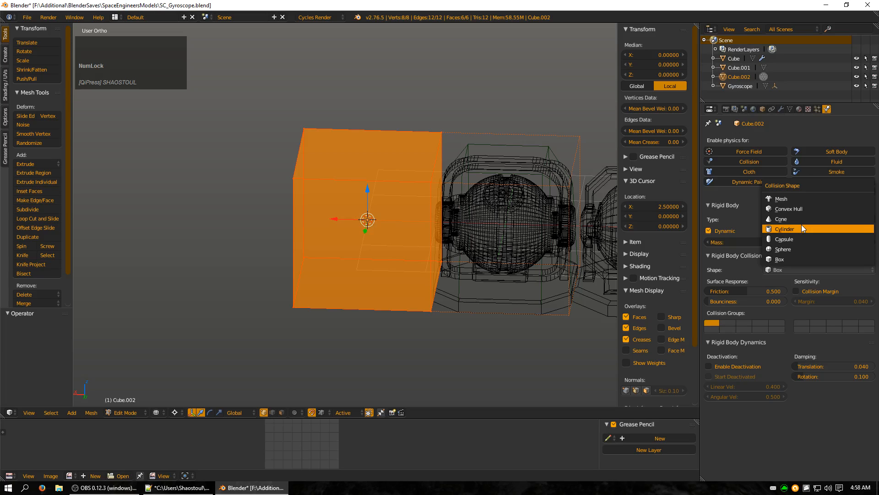
{"action": "left_click", "coordinate": [800, 209]}
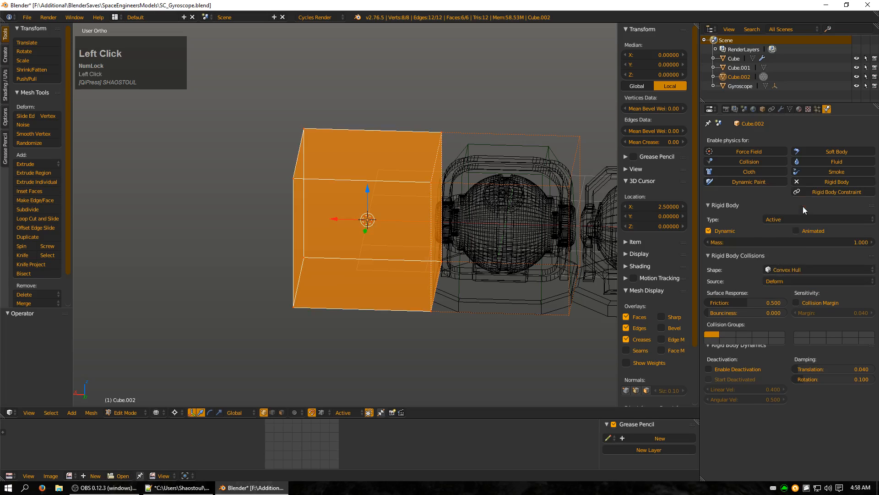
{"action": "left_click", "coordinate": [791, 270]}
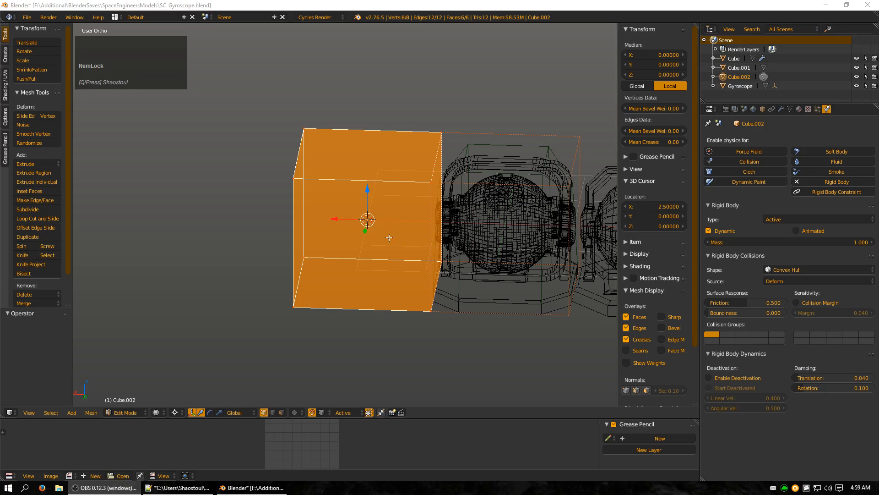
Step: Return to Object Mode and delete the extra demonstration cube beside the gyroscope
{"action": "right_click", "coordinate": [424, 313]}
{"action": "middle_click_drag", "start_coordinate": [355, 320], "coordinate": [367, 281]}
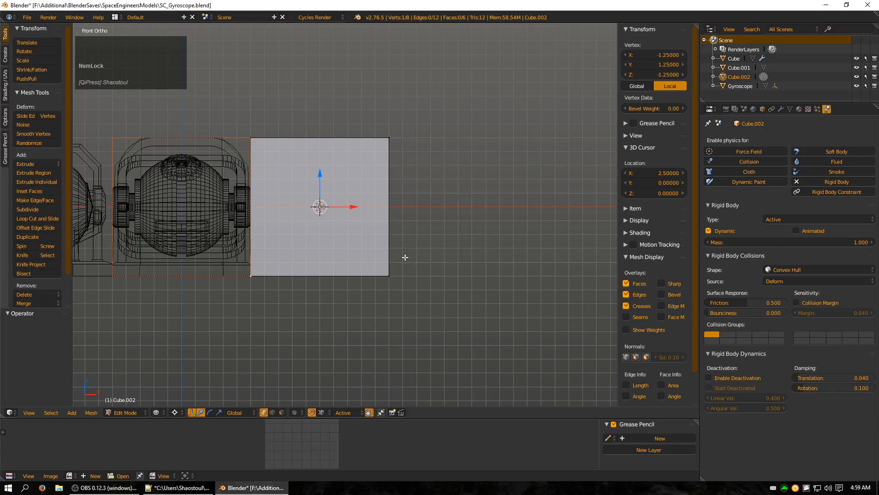
{"action": "middle_click_drag", "start_coordinate": [405, 257], "coordinate": [288, 256]}
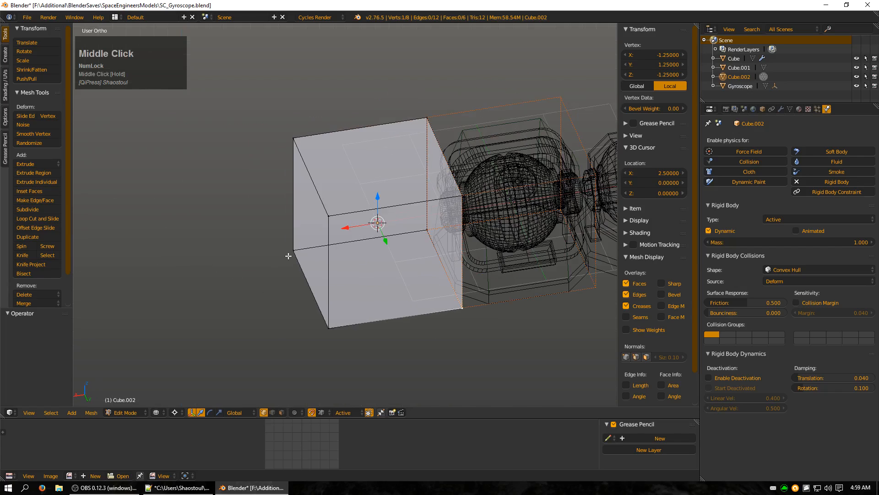
{"action": "right_click", "coordinate": [328, 215]}
{"action": "key", "text": "Tab"}
{"action": "key", "text": "x"}
{"action": "left_click", "coordinate": [332, 222]}
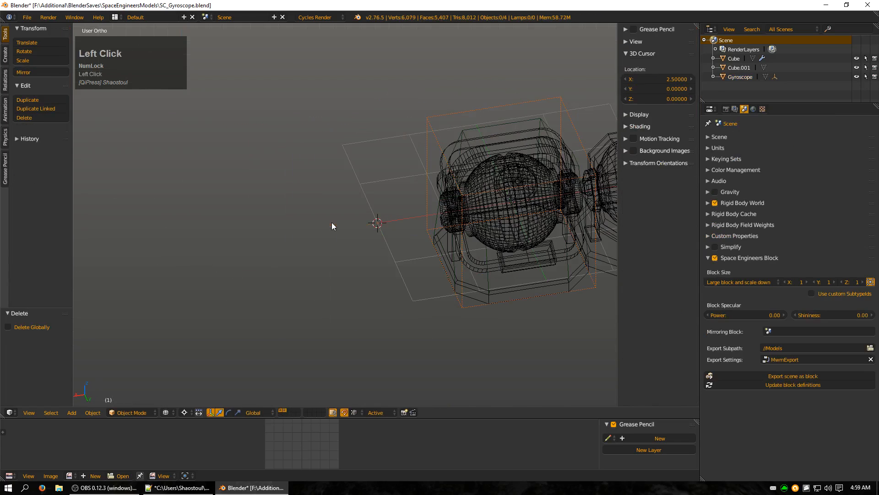
Step: Select the tapered collision block around the gyroscope and save the file
{"action": "middle_click_drag", "start_coordinate": [363, 216], "coordinate": [270, 226], "text": "shift"}
{"action": "right_click", "coordinate": [375, 140]}
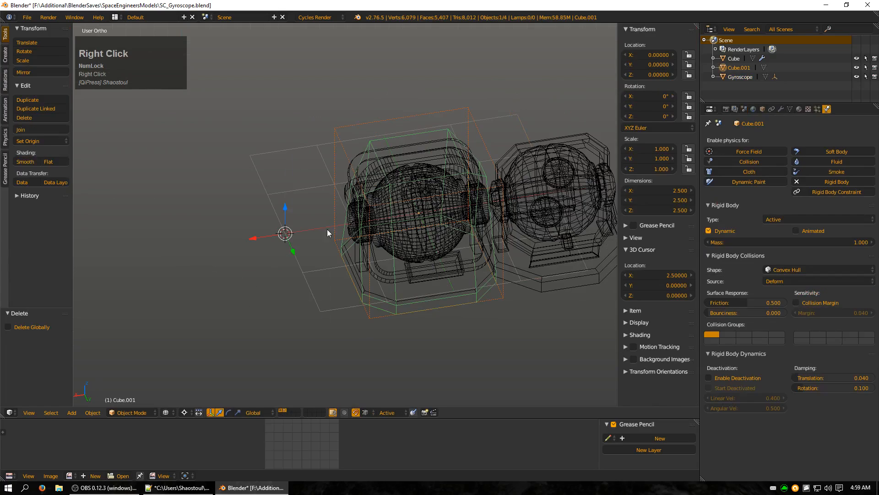
{"action": "middle_click_drag", "start_coordinate": [331, 238], "coordinate": [303, 231]}
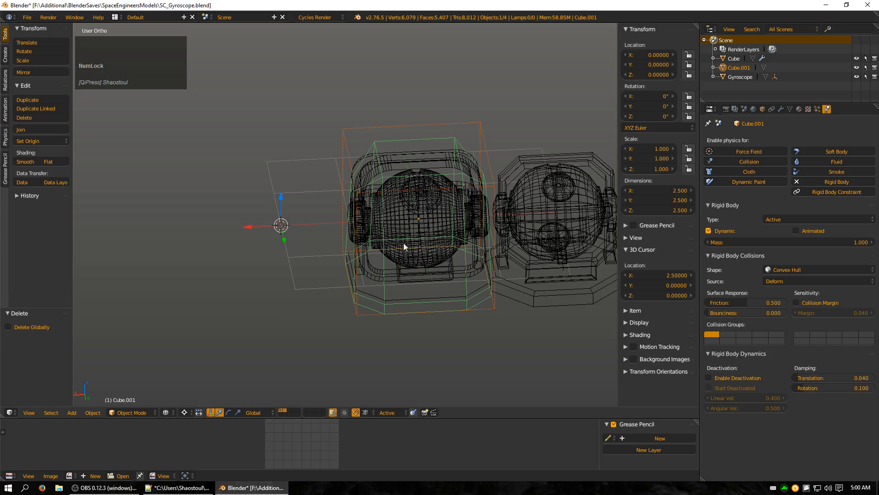
{"action": "left_click", "coordinate": [26, 18]}
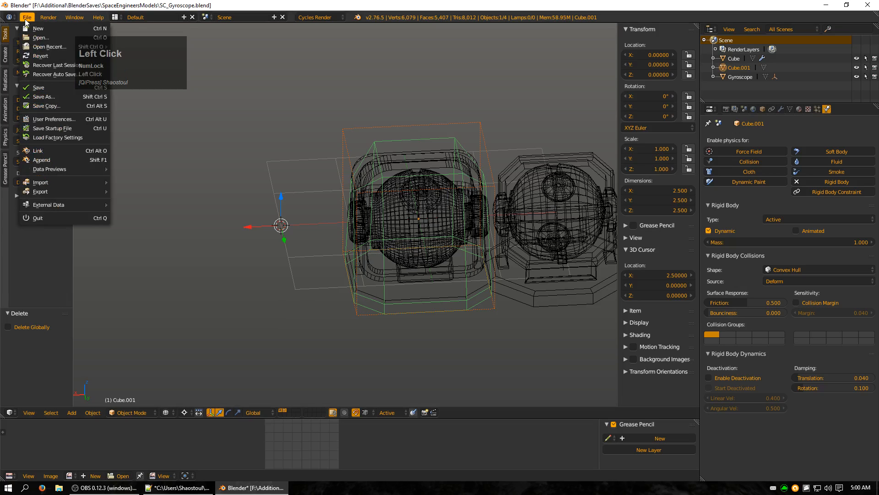
{"action": "left_click", "coordinate": [46, 85]}
Step: Launch a second Blender instance and dismiss its splash screen
{"action": "left_click", "coordinate": [9, 487]}
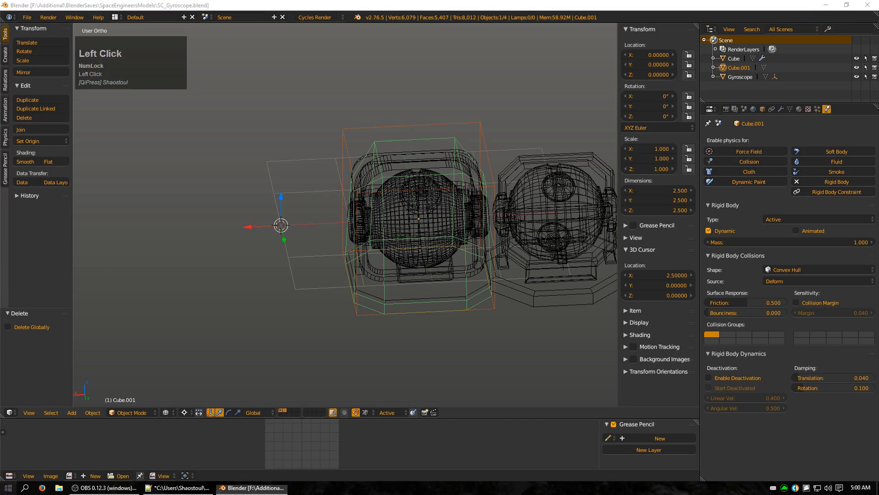
{"action": "scroll", "coordinate": [216, 288], "scroll_direction": "down", "scroll_amount": 5}
{"action": "left_click", "coordinate": [202, 423]}
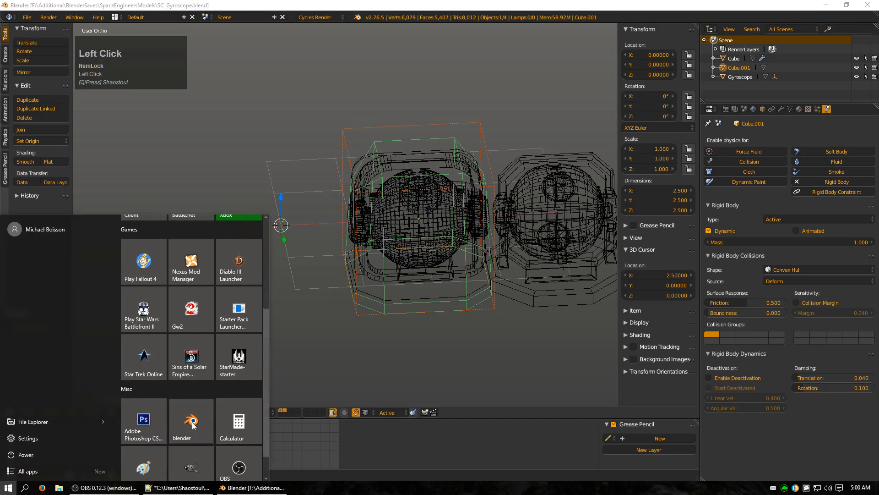
{"action": "left_click", "coordinate": [470, 254]}
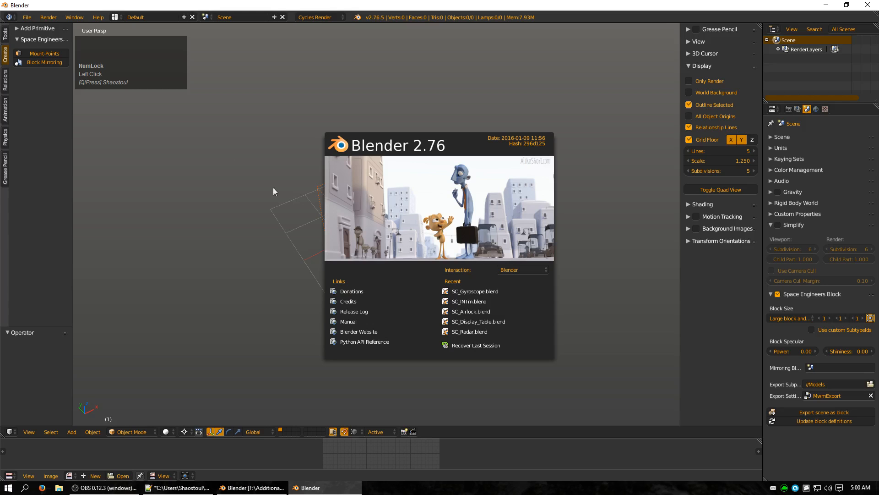
{"action": "left_click", "coordinate": [216, 154]}
Step: Open SC_Armor.blend from the SpaceEngineersModels folder in the new Blender instance
{"action": "left_click", "coordinate": [27, 17]}
{"action": "left_click", "coordinate": [35, 38]}
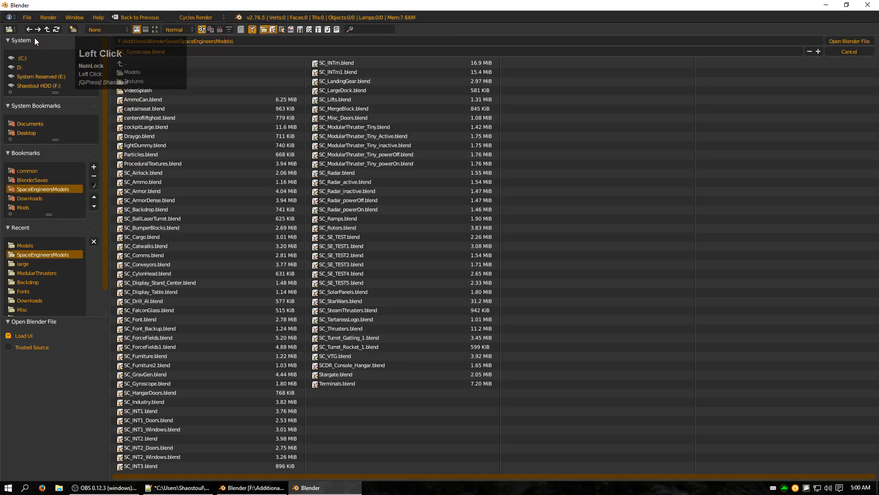
{"action": "double_click", "coordinate": [175, 193]}
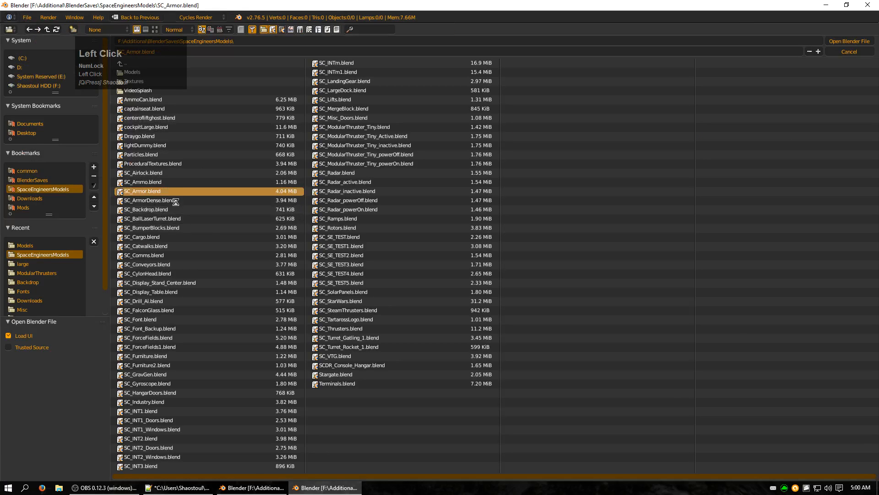
Step: Switch to the SC_RoundEdge scene and bring its curved armor block into closer view
{"action": "scroll", "coordinate": [454, 242], "scroll_direction": "down", "scroll_amount": 3}
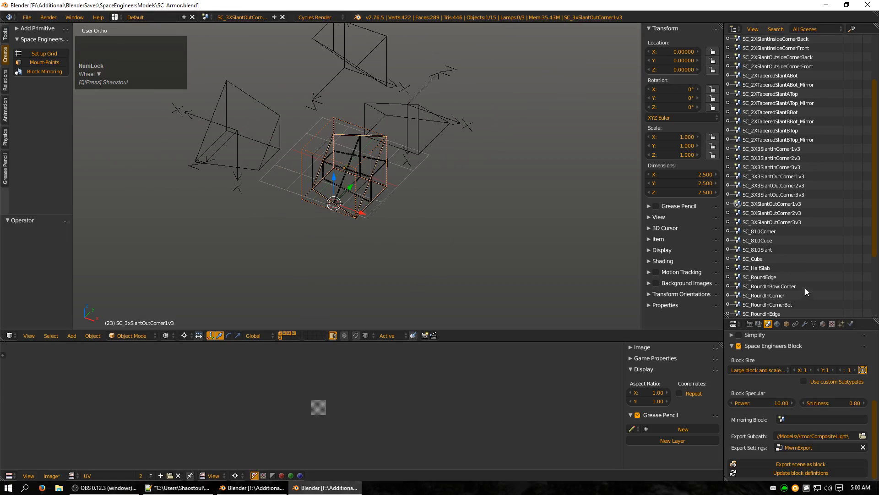
{"action": "left_click", "coordinate": [769, 276]}
{"action": "scroll", "coordinate": [395, 208], "scroll_direction": "up", "scroll_amount": 2}
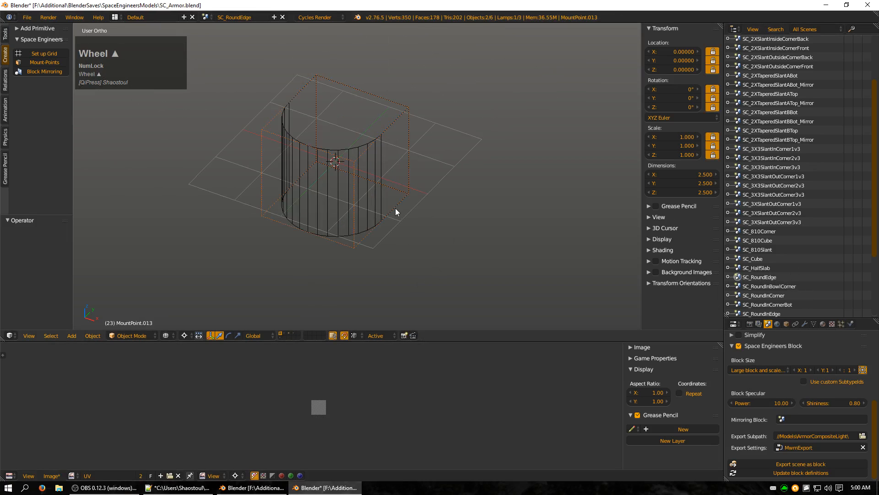
Step: Switch to the SC_RoundInBowlCorner scene and show its layer 2 collision pieces in solid shading
{"action": "scroll", "coordinate": [820, 263], "scroll_direction": "down", "scroll_amount": 1}
{"action": "left_click", "coordinate": [779, 268]}
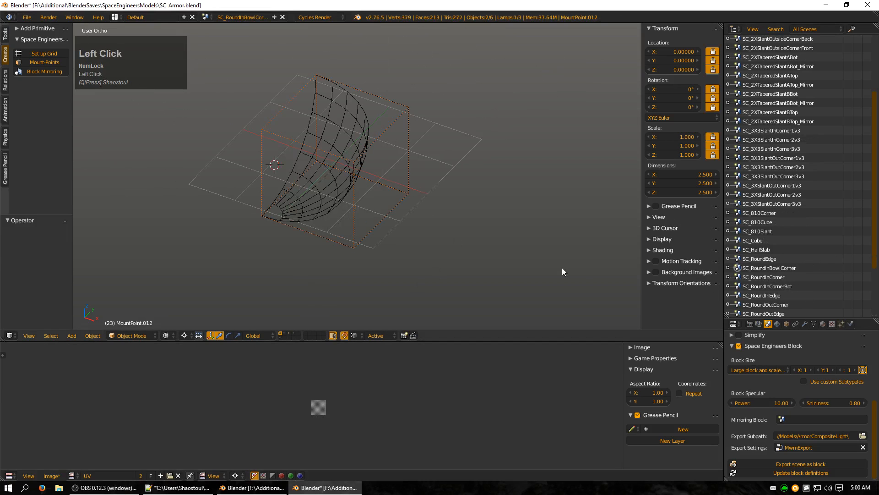
{"action": "right_click", "coordinate": [280, 197]}
{"action": "middle_click_drag", "start_coordinate": [280, 197], "coordinate": [432, 219]}
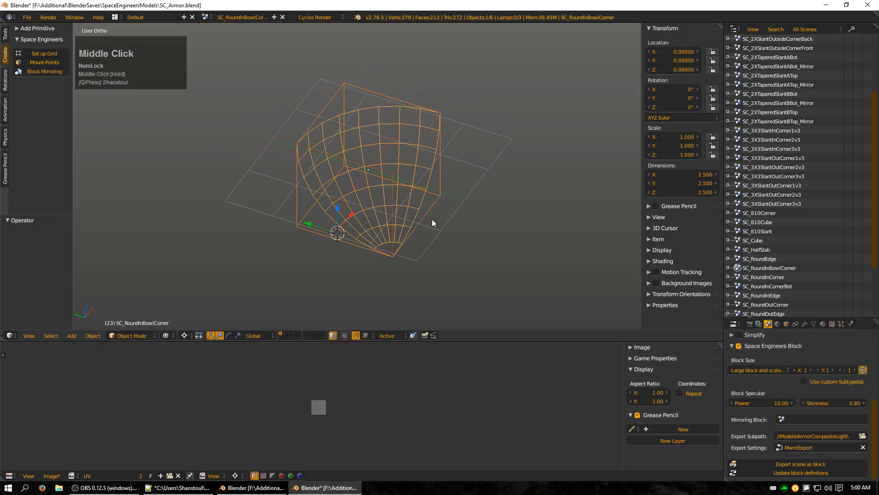
{"action": "key", "text": "2"}
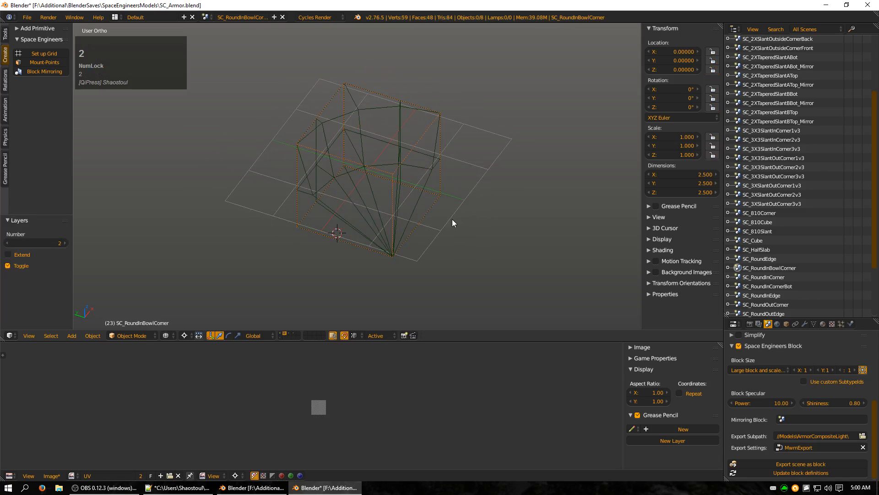
{"action": "right_click", "coordinate": [353, 219]}
{"action": "key", "text": "z"}
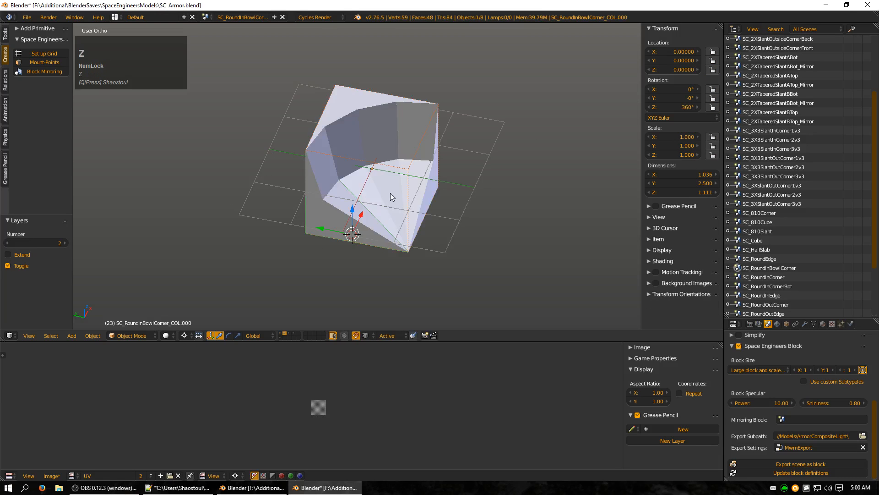
Step: Select the bowl corner's collision pieces one after another in wireframe to examine how they divide the shape
{"action": "middle_click_drag", "start_coordinate": [381, 194], "coordinate": [348, 203]}
{"action": "key", "text": "z"}
{"action": "right_click", "coordinate": [347, 191]}
{"action": "right_click", "coordinate": [340, 171]}
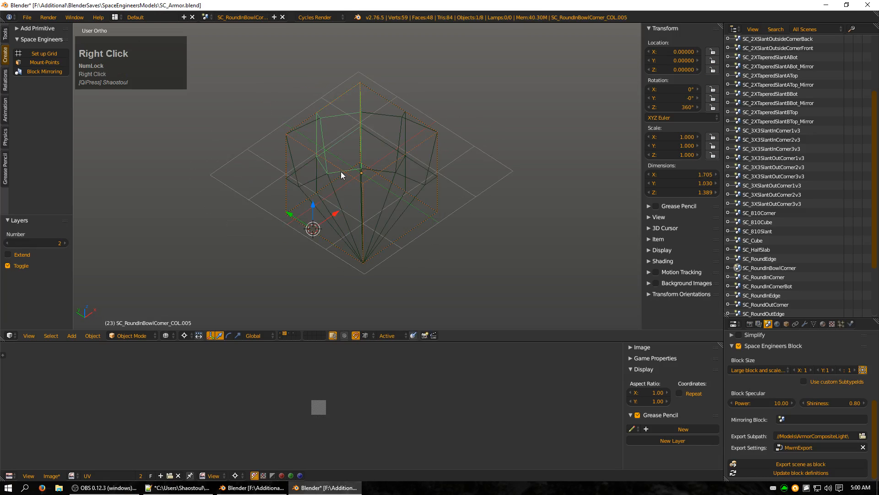
{"action": "right_click", "coordinate": [344, 172]}
{"action": "right_click", "coordinate": [371, 173]}
{"action": "right_click", "coordinate": [414, 170]}
{"action": "right_click", "coordinate": [417, 169]}
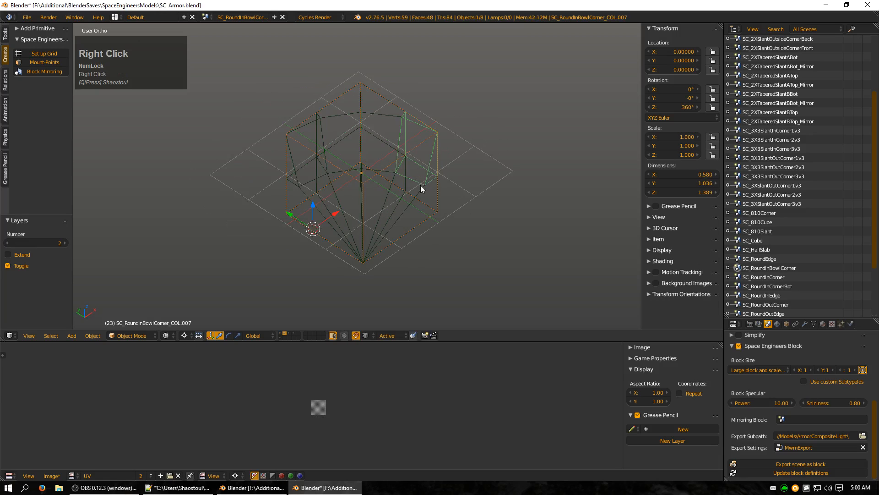
{"action": "right_click", "coordinate": [417, 186]}
{"action": "right_click", "coordinate": [292, 189]}
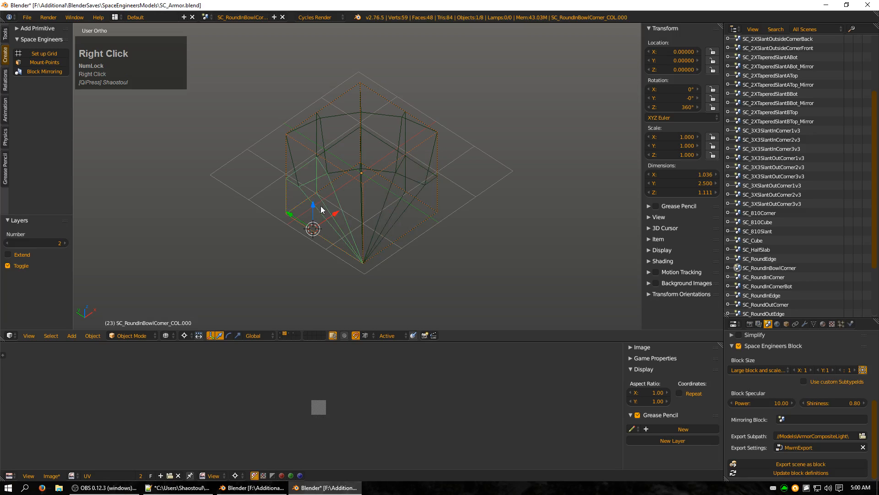
{"action": "right_click", "coordinate": [290, 142]}
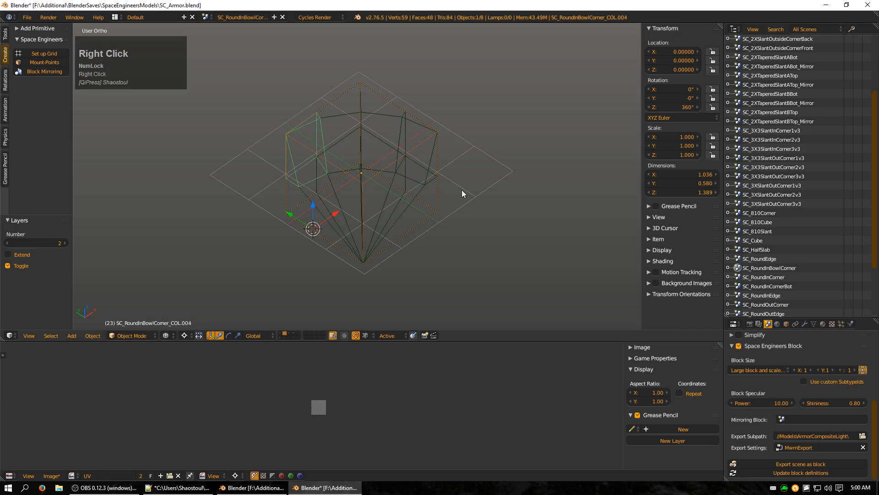
Step: Inspect the bowl corner's selected side collision piece in Edit Mode with solid shading and all its geometry deselected
{"action": "key", "text": "Tab"}
{"action": "key", "text": "z"}
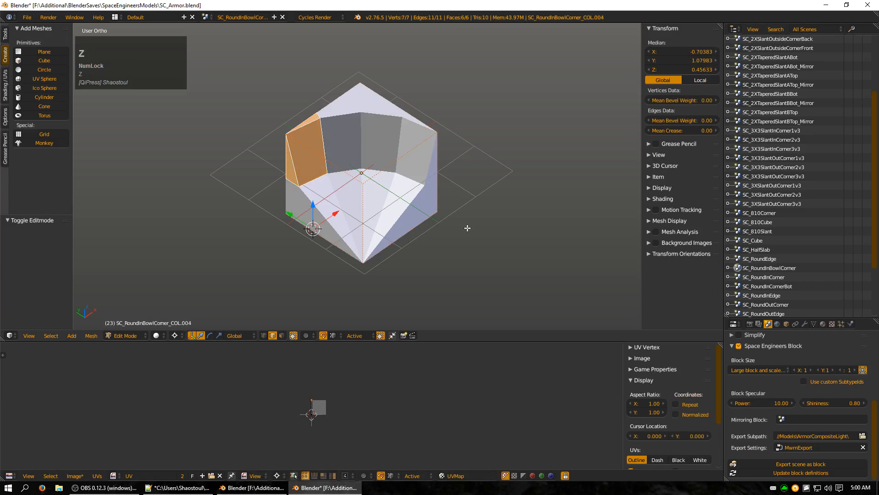
{"action": "mouse_move", "coordinate": [472, 229]}
{"action": "middle_mouse_down"}
{"action": "mouse_move", "coordinate": [203, 186]}
{"action": "mouse_move", "coordinate": [234, 188]}
{"action": "middle_mouse_up"}
{"action": "key", "text": "a"}
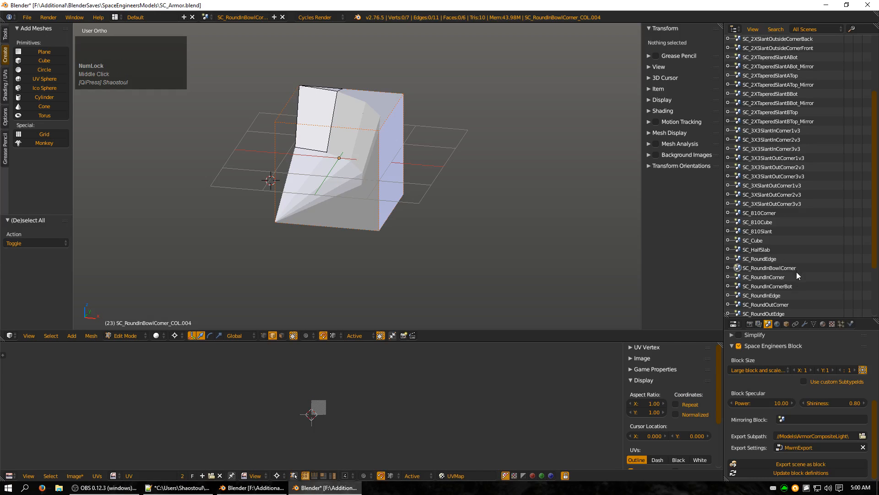
Step: Switch to the SC_RoundInEdge scene and compare its visible block on layer 1 with the collision pieces on layer 2
{"action": "left_click", "coordinate": [772, 296]}
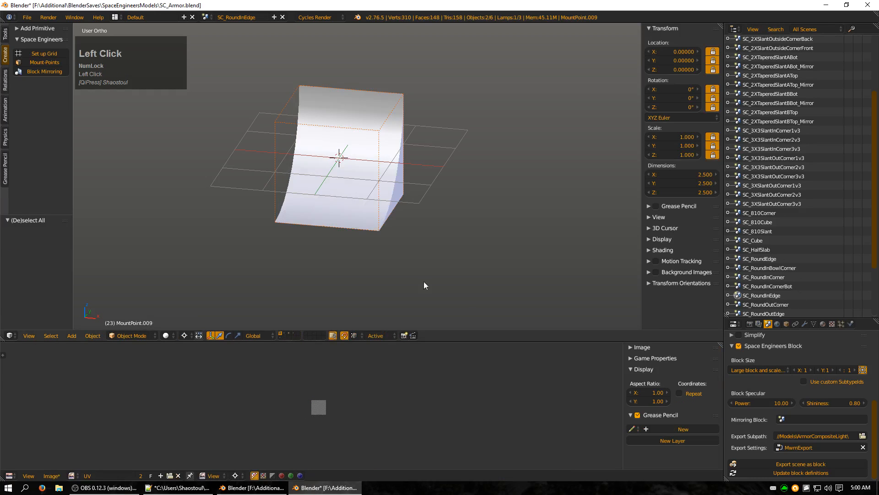
{"action": "middle_click_drag", "start_coordinate": [426, 217], "coordinate": [560, 158]}
{"action": "right_click", "coordinate": [355, 197]}
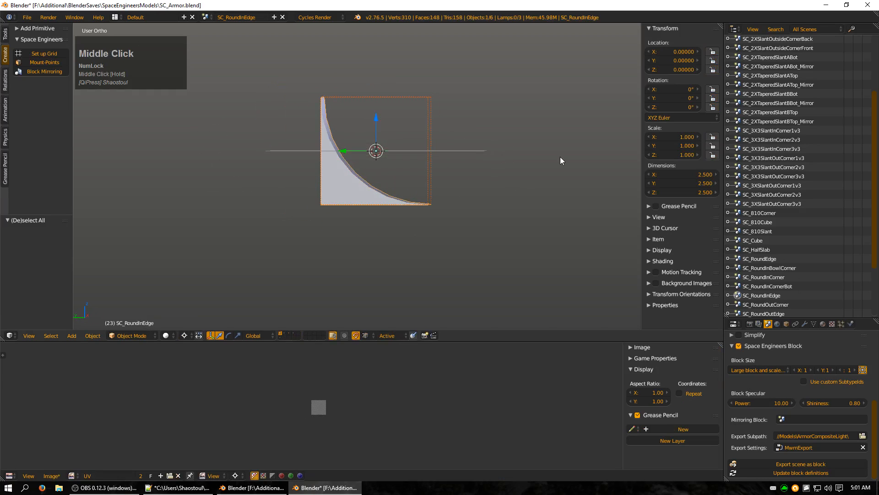
{"action": "key", "text": "KP_3"}
{"action": "key", "text": "2"}
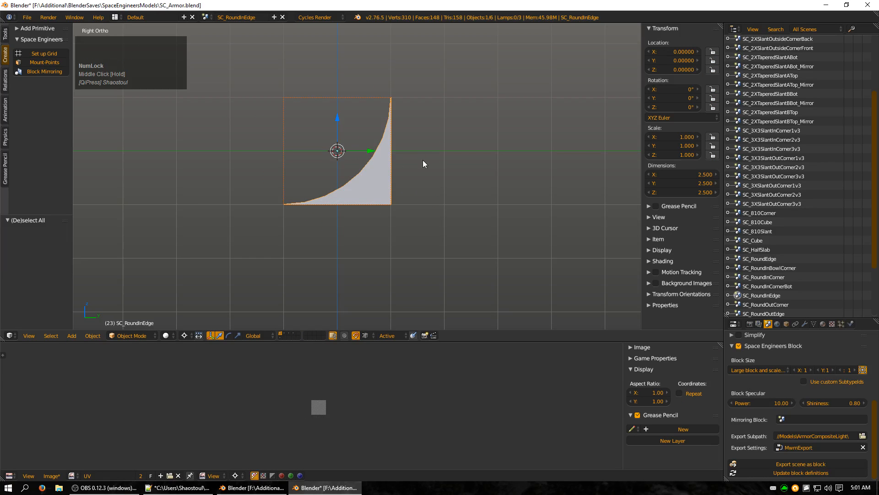
{"action": "middle_click_drag", "start_coordinate": [312, 180], "coordinate": [280, 206]}
{"action": "scroll", "coordinate": [379, 195], "scroll_direction": "up", "scroll_amount": 5}
{"action": "scroll", "coordinate": [354, 210], "scroll_direction": "down", "scroll_amount": 4}
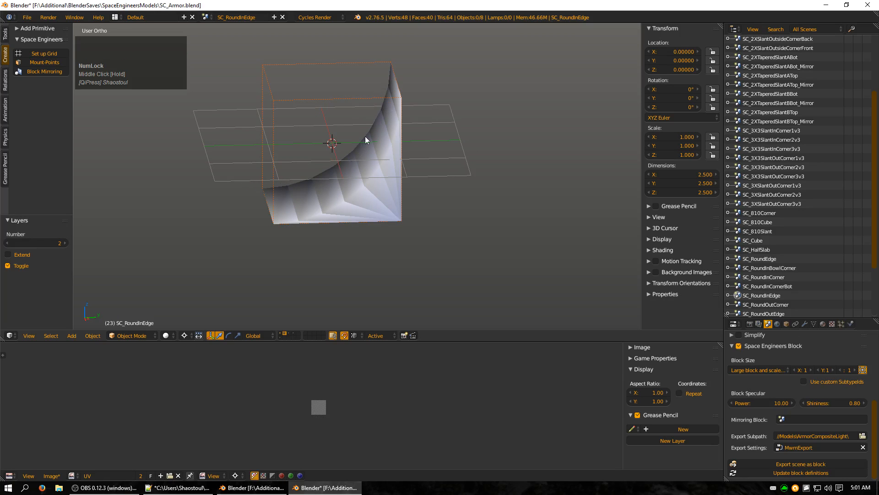
{"action": "key", "text": "1"}
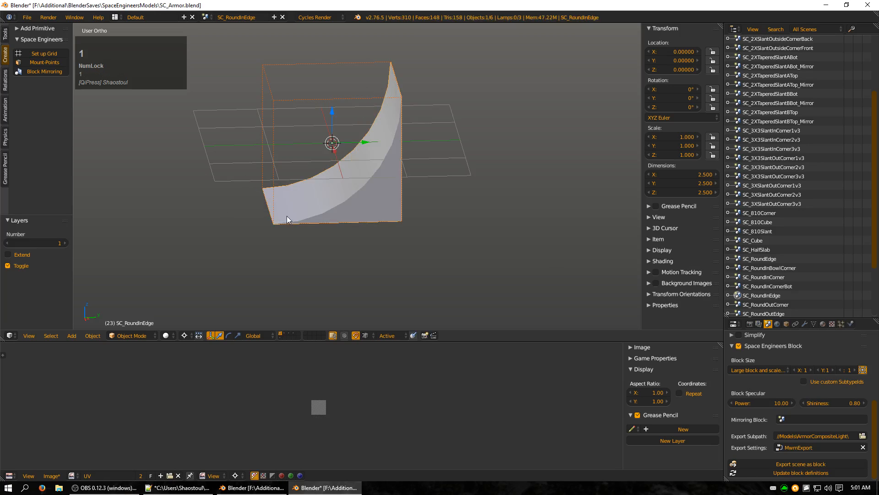
{"action": "middle_click_drag", "start_coordinate": [287, 215], "coordinate": [436, 224]}
Step: Switch to the SC_SharpInCorner scene and examine its layer 2 collision pieces in wireframe and solid shading
{"action": "scroll", "coordinate": [810, 274], "scroll_direction": "down", "scroll_amount": 1}
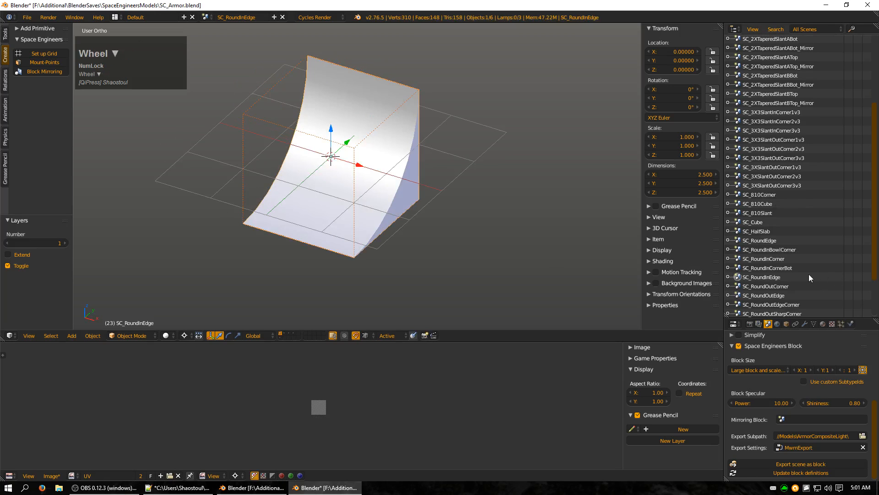
{"action": "scroll", "coordinate": [809, 275], "scroll_direction": "down", "scroll_amount": 3}
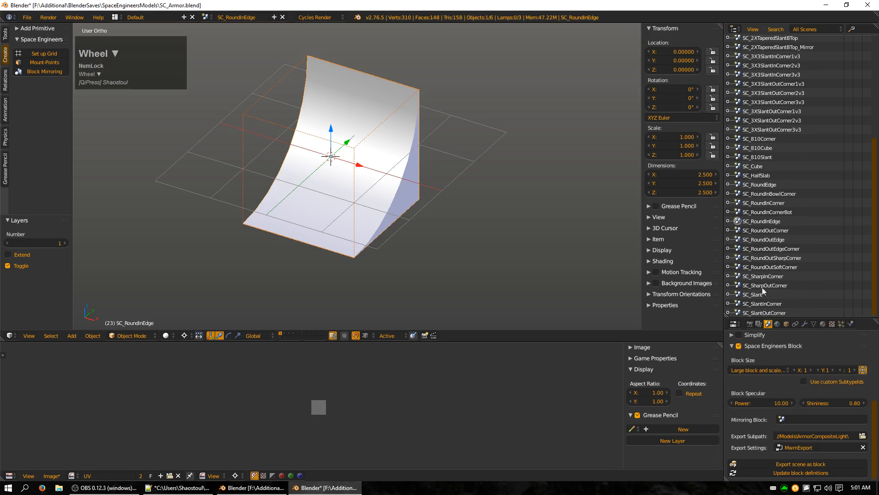
{"action": "left_click", "coordinate": [757, 277]}
{"action": "middle_click_drag", "start_coordinate": [304, 192], "coordinate": [399, 204]}
{"action": "key", "text": "2"}
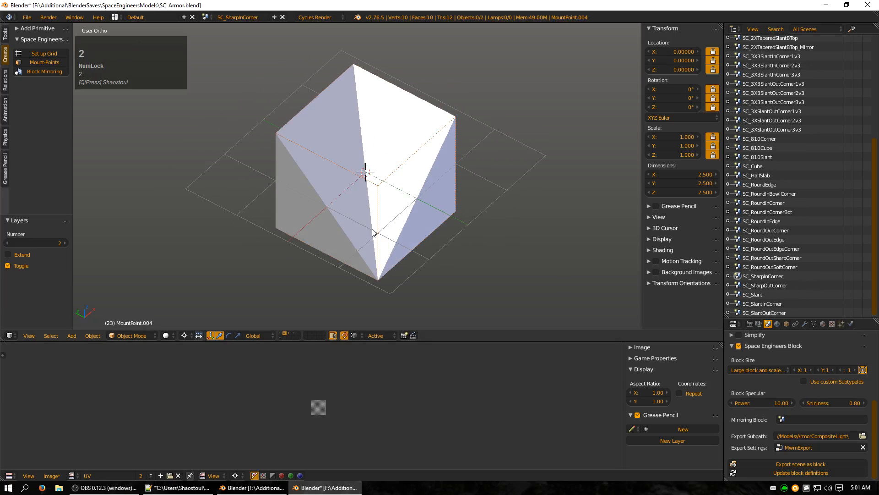
{"action": "right_click", "coordinate": [307, 191]}
{"action": "key", "text": "z"}
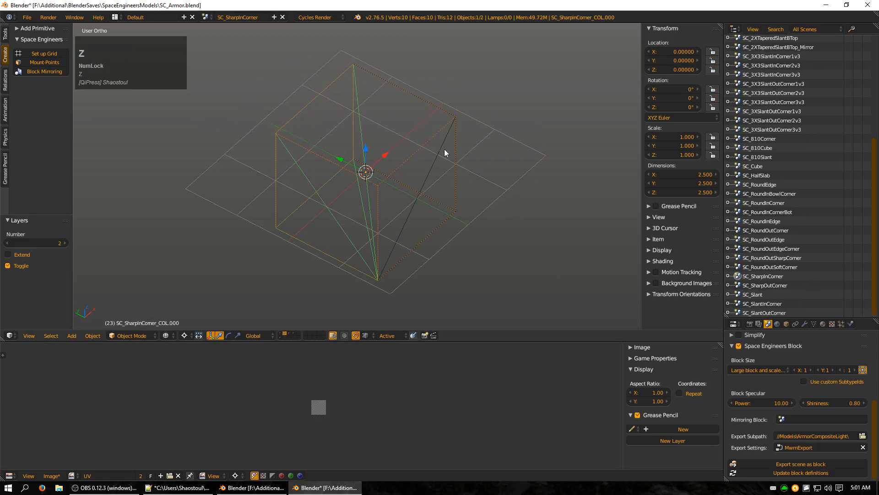
{"action": "mouse_move", "coordinate": [437, 204]}
{"action": "middle_mouse_down"}
{"action": "mouse_move", "coordinate": [255, 137]}
{"action": "mouse_move", "coordinate": [301, 158]}
{"action": "middle_mouse_up"}
{"action": "key", "text": "z"}
{"action": "middle_click_drag", "start_coordinate": [364, 98], "coordinate": [314, 152]}
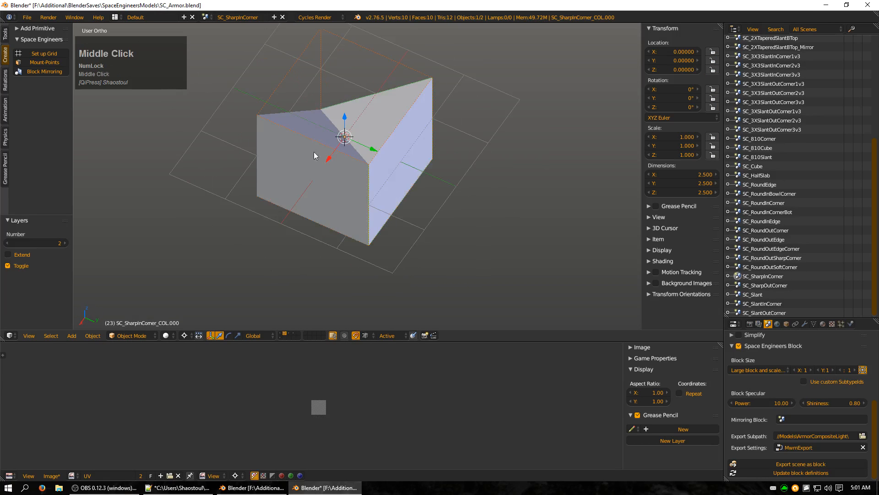
Step: Check the rigid body physics and collision shape settings of both SC_SharpInCorner collision pieces
{"action": "right_click", "coordinate": [268, 136]}
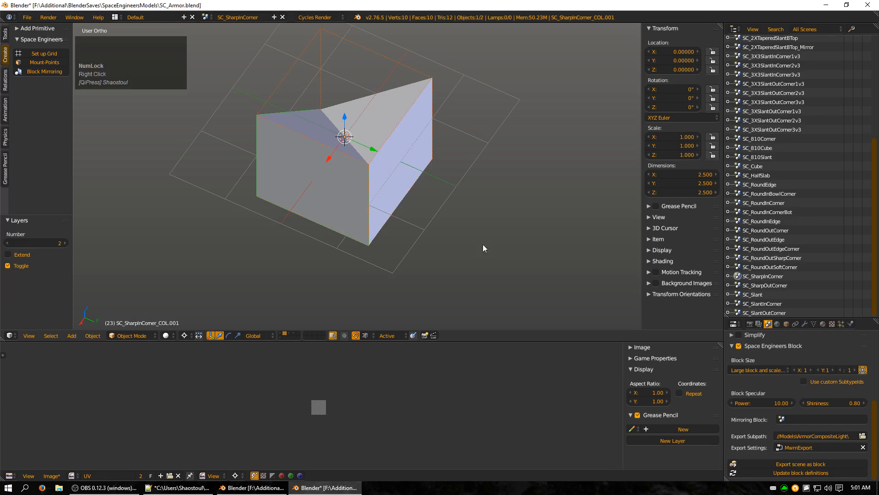
{"action": "left_click", "coordinate": [851, 324]}
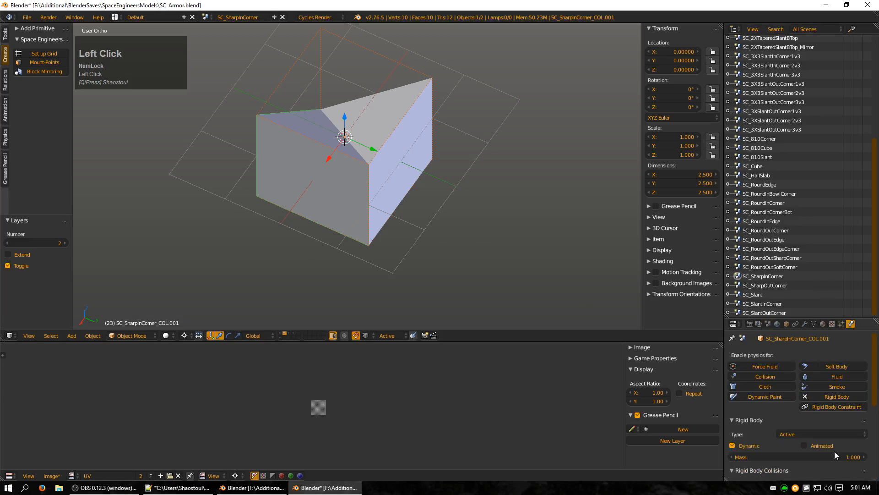
{"action": "scroll", "coordinate": [825, 445], "scroll_direction": "down", "scroll_amount": 2}
{"action": "right_click", "coordinate": [386, 132]}
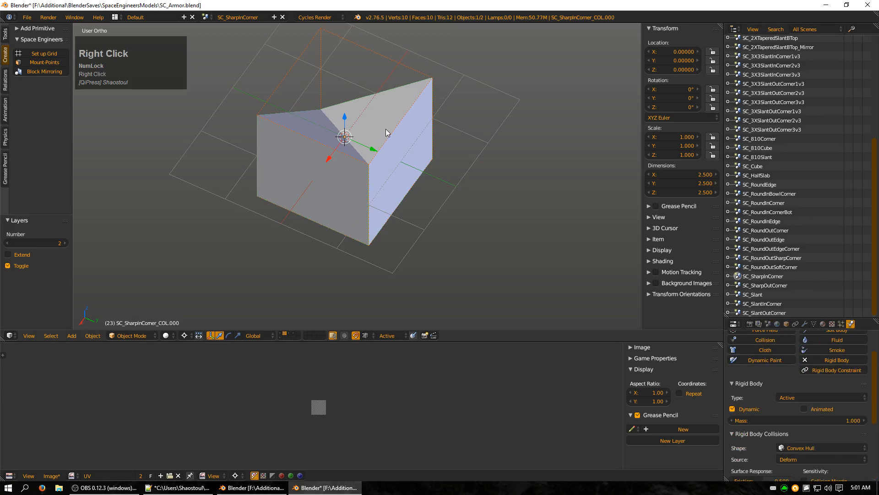
{"action": "right_click", "coordinate": [298, 164]}
{"action": "right_click", "coordinate": [404, 109]}
{"action": "right_click", "coordinate": [320, 161]}
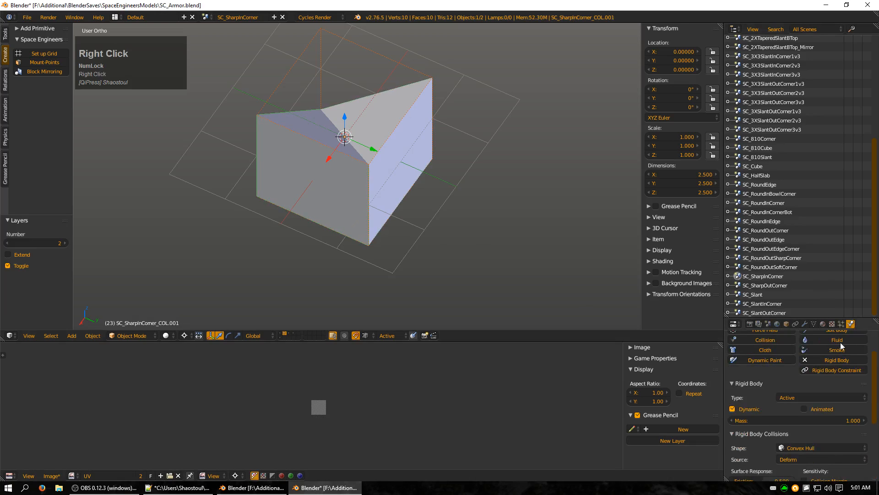
Step: Browse the SC_RoundEdge, SC_3XSlantOutCorner2v3, SC_2XTaperedSlantATop_Mirror and SC_2XSlantOutsideCornerFront scenes for further block examples
{"action": "left_click", "coordinate": [770, 185]}
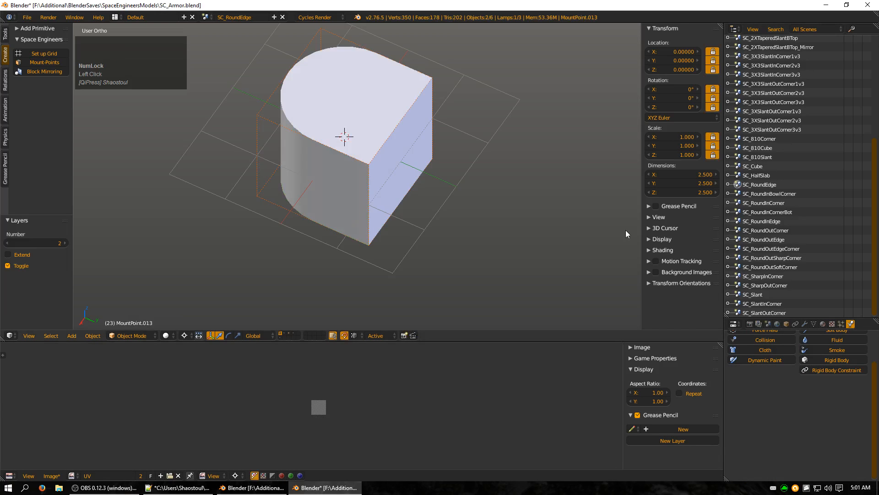
{"action": "scroll", "coordinate": [801, 254], "scroll_direction": "down", "scroll_amount": 1}
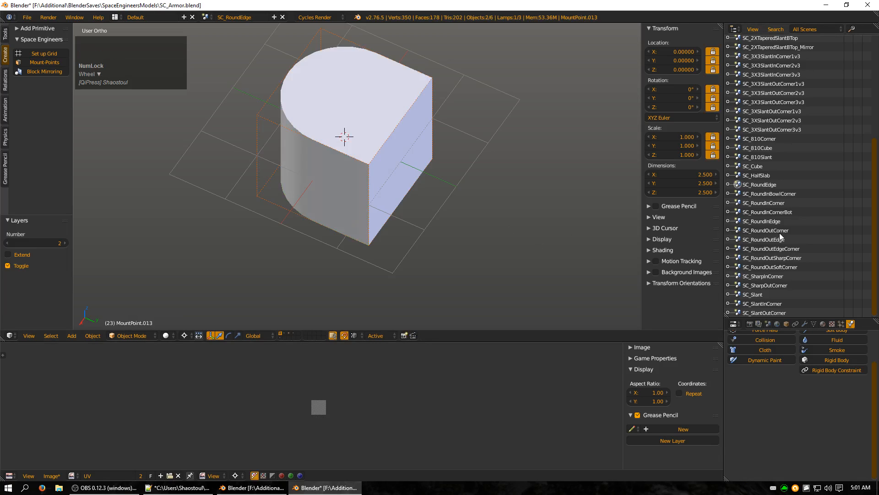
{"action": "left_click", "coordinate": [776, 123]}
{"action": "scroll", "coordinate": [786, 147], "scroll_direction": "up", "scroll_amount": 5}
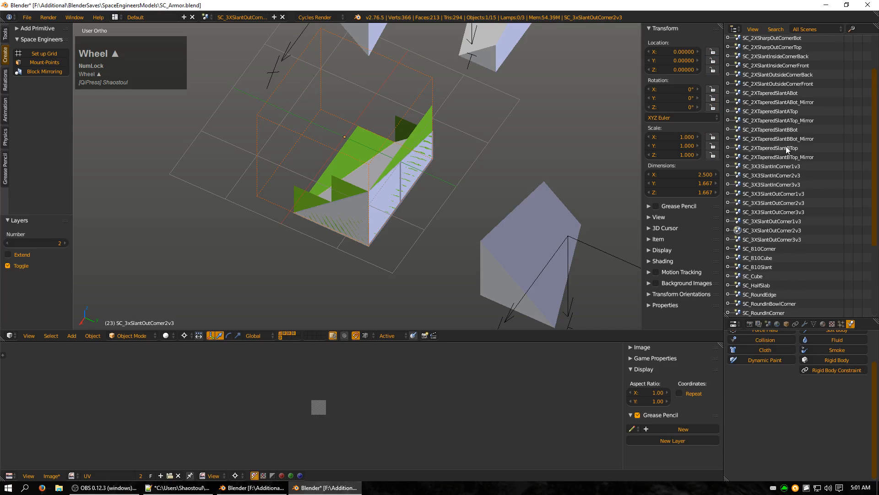
{"action": "left_click", "coordinate": [773, 171]}
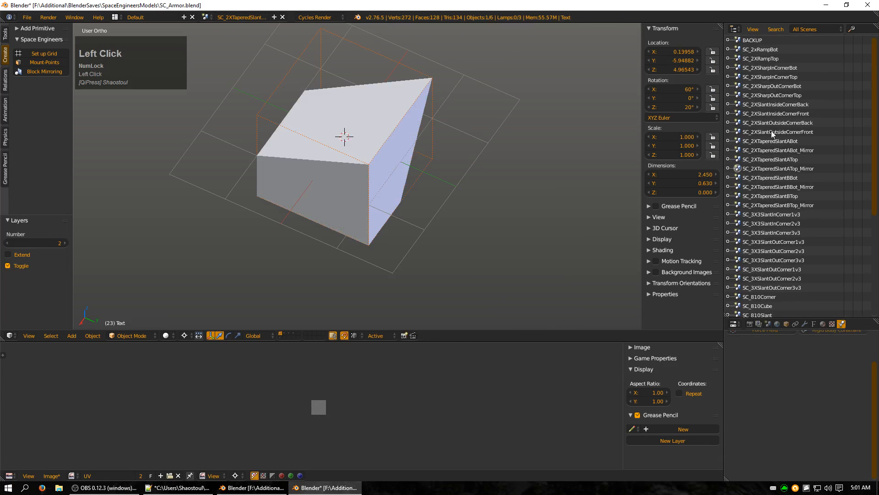
{"action": "left_click", "coordinate": [771, 131]}
Step: Switch to the SC_2XSlantInsideCornerBack scene and compare its visible block on layer 1 with its collision shape on layer 2
{"action": "left_click", "coordinate": [767, 103]}
{"action": "middle_click_drag", "start_coordinate": [427, 216], "coordinate": [573, 206]}
{"action": "key", "text": "1"}
{"action": "right_click", "coordinate": [341, 191]}
{"action": "key", "text": "2"}
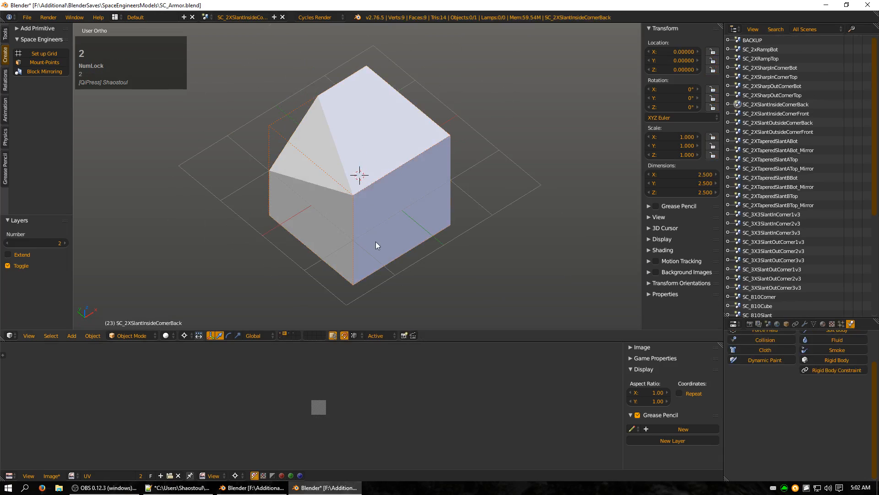
{"action": "key", "text": "z"}
{"action": "key", "text": "z"}
{"action": "key", "text": "1"}
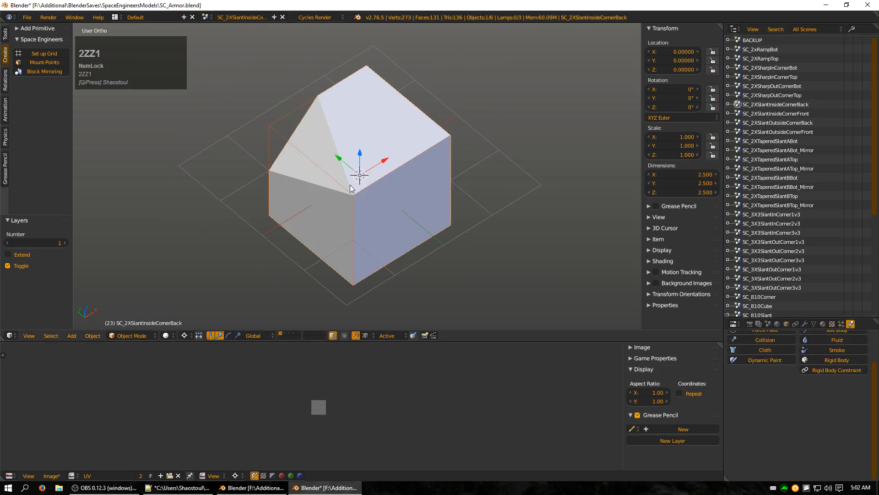
{"action": "key", "text": "2"}
{"action": "key", "text": "1"}
{"action": "key", "text": "2"}
{"action": "key", "text": "1"}
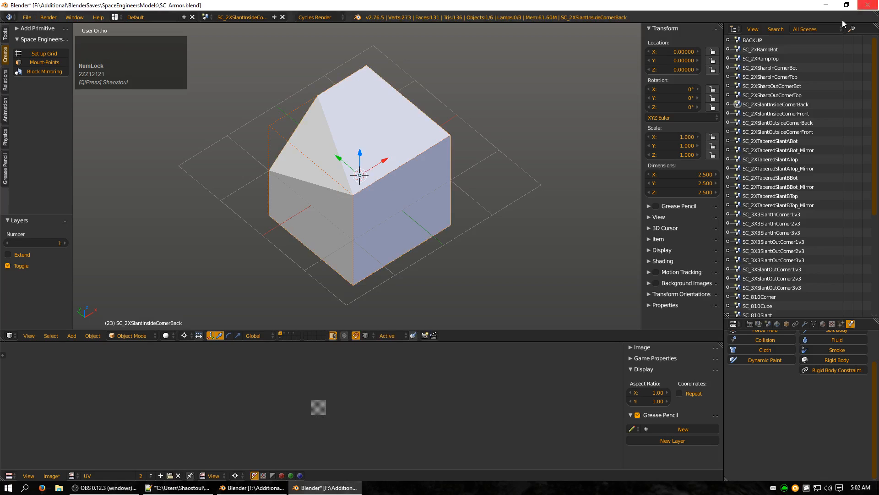
Step: Close the Blender instance containing SC_Armor.blend and return to SC_Gyroscope.blend
{"action": "left_click", "coordinate": [868, 5]}
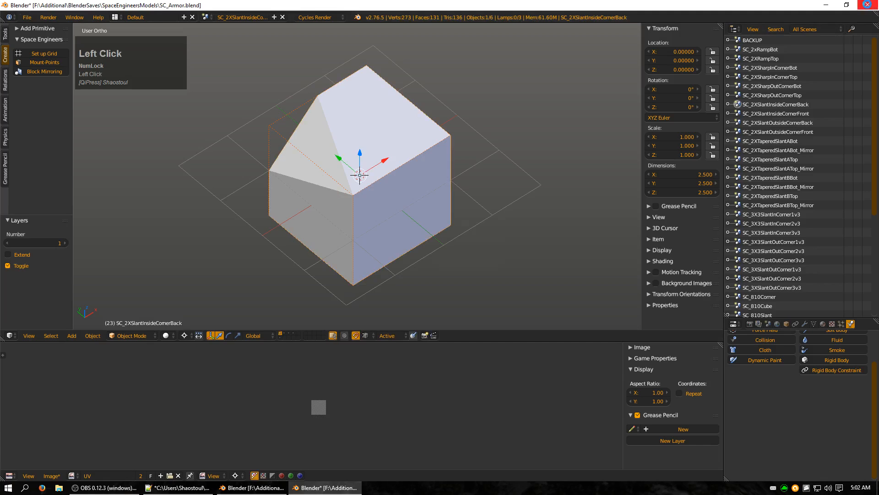
{"action": "left_click", "coordinate": [447, 281]}
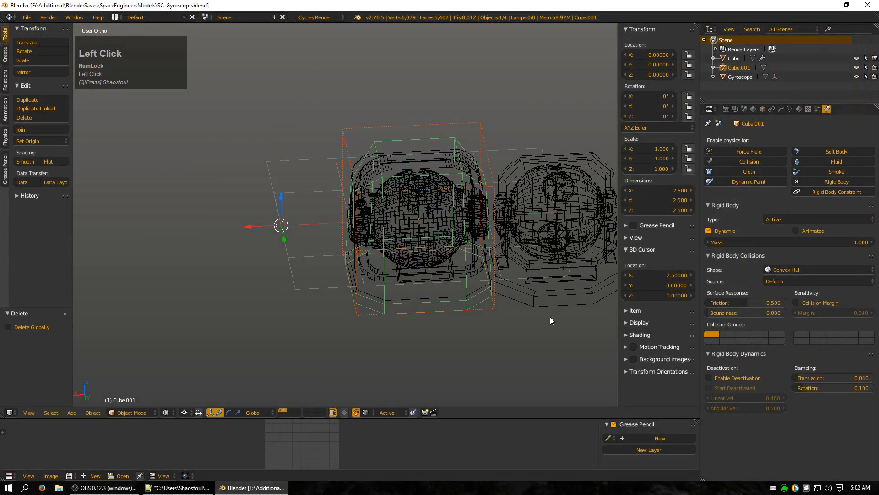